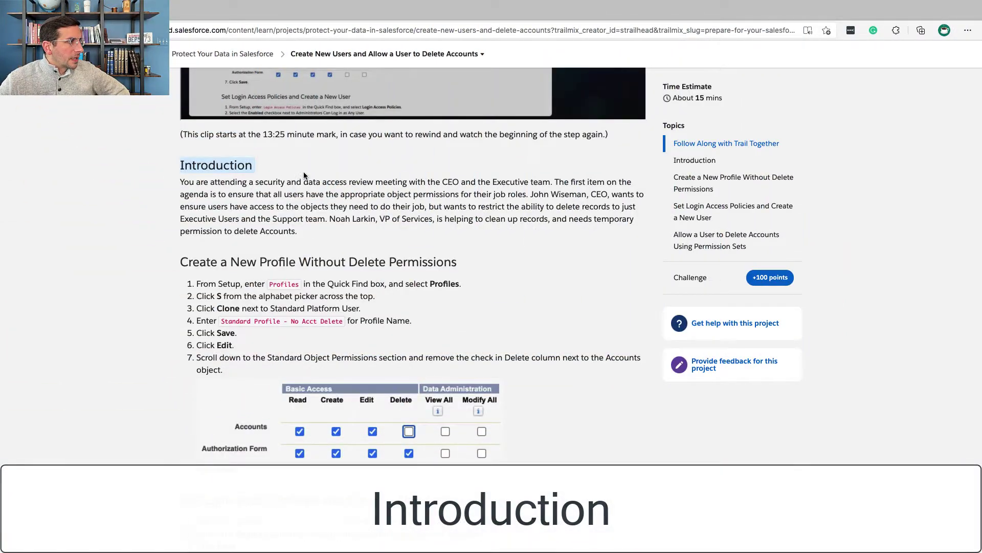
# - Read through the Introduction, highlighting lines, down to the Create a New Profile Without Delete Permissions section
pyautogui.moveTo(180, 183); pyautogui.dragTo(545, 180)
pyautogui.scroll(-1, 546, 181)
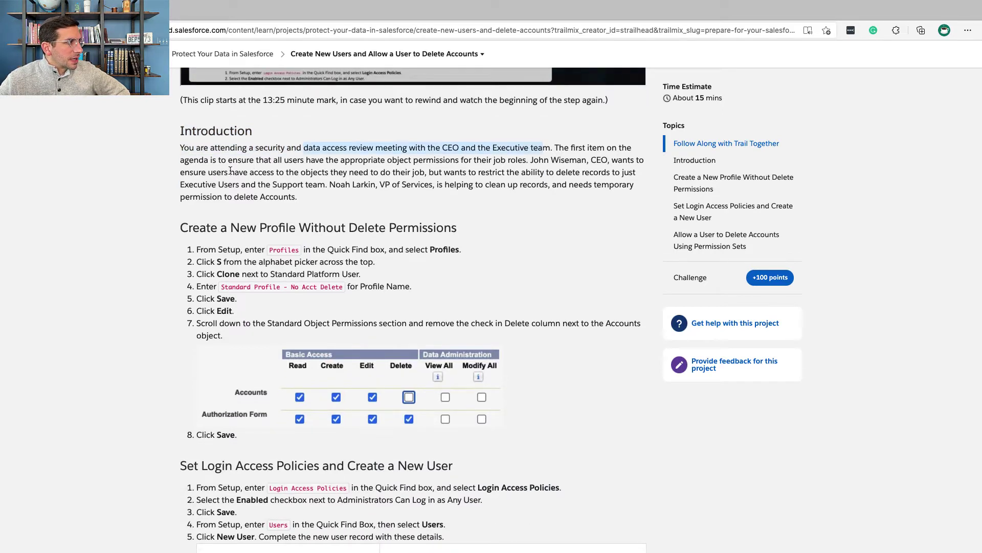
pyautogui.moveTo(270, 175); pyautogui.dragTo(338, 195)
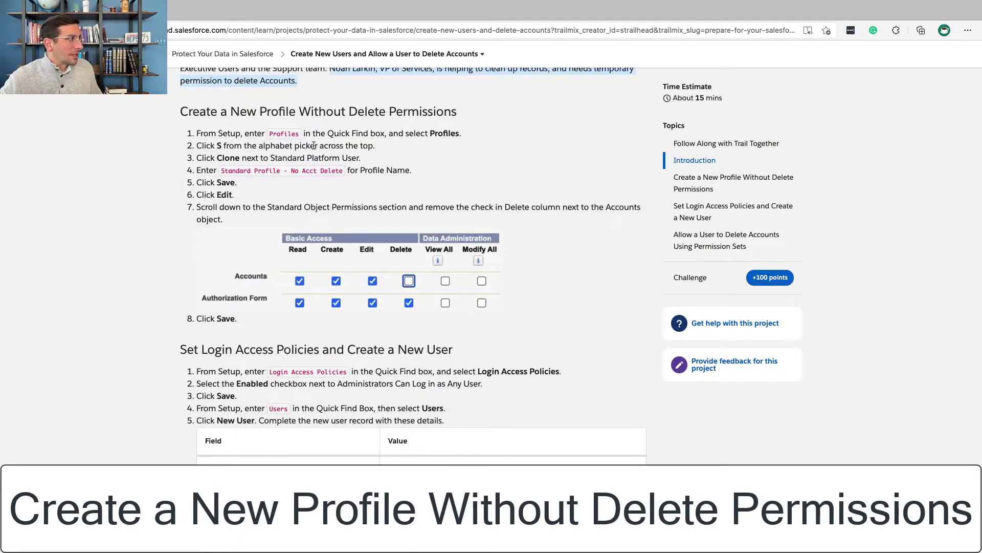
# - Open the Profiles list in Salesforce Setup, following step 1 of the instructions
pyautogui.tripleClick(238, 134)
pyautogui.hotkey('ctrl', 'Right')
pyautogui.click(47, 146)
pyautogui.hotkey('ctrl', 'Left')
# - Filter the profiles to those starting with S, ready to clone Standard Platform User
pyautogui.click(220, 150)
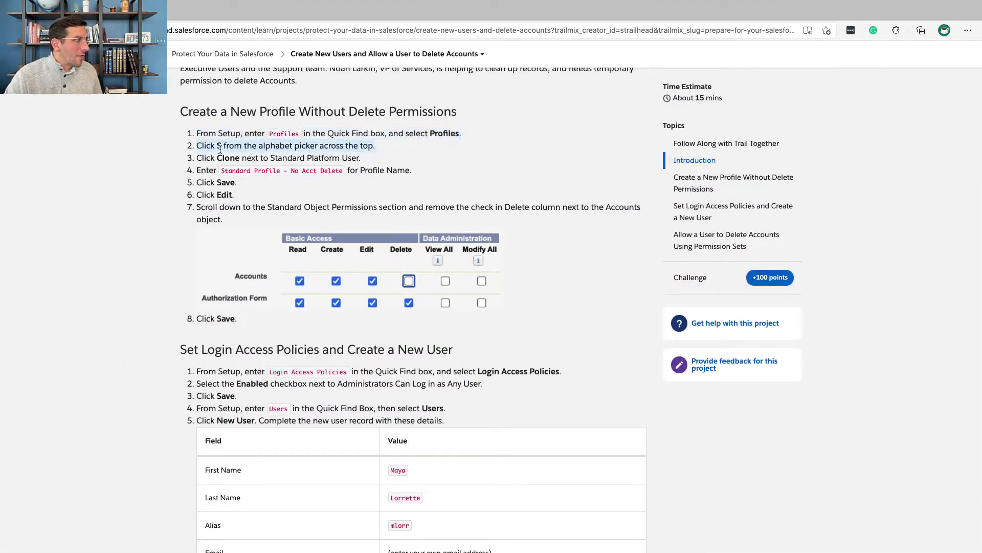
pyautogui.hotkey('ctrl', 'Right')
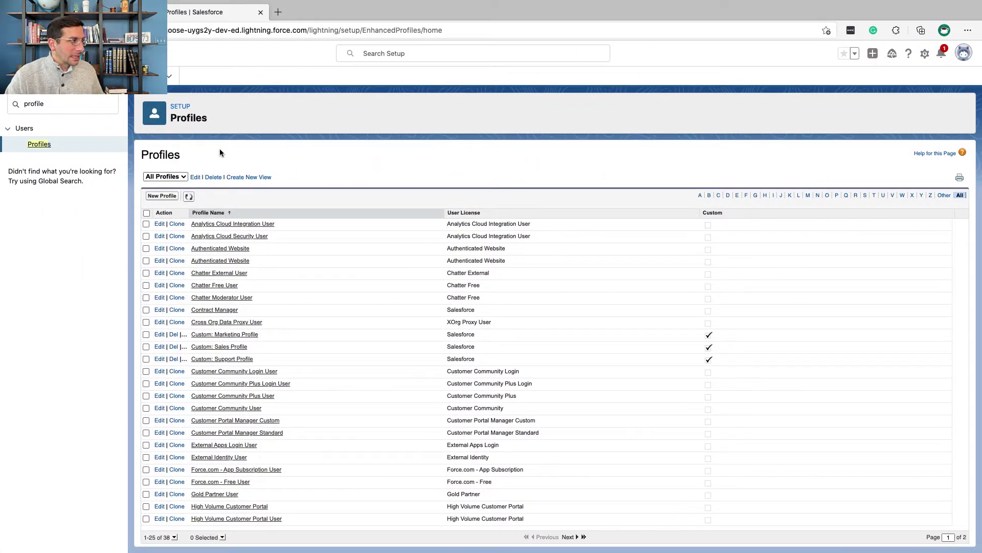
pyautogui.click(866, 196)
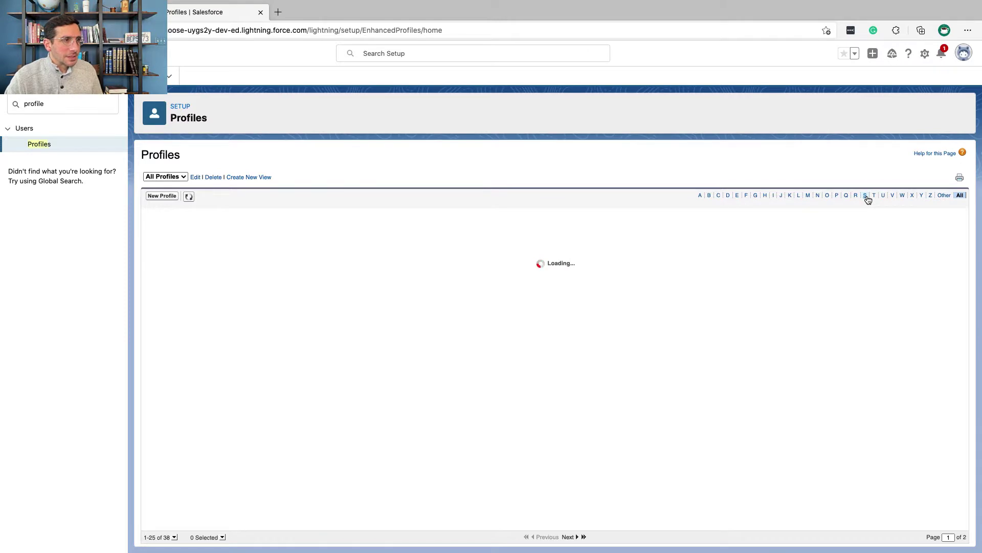
pyautogui.hotkey('ctrl', 'Left')
pyautogui.tripleClick(250, 159)
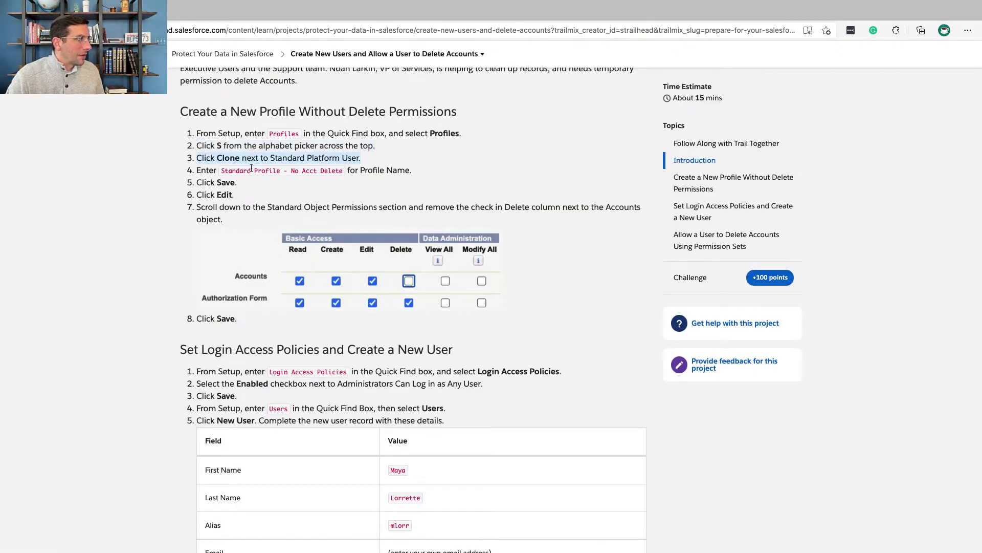
pyautogui.hotkey('ctrl', 'Right')
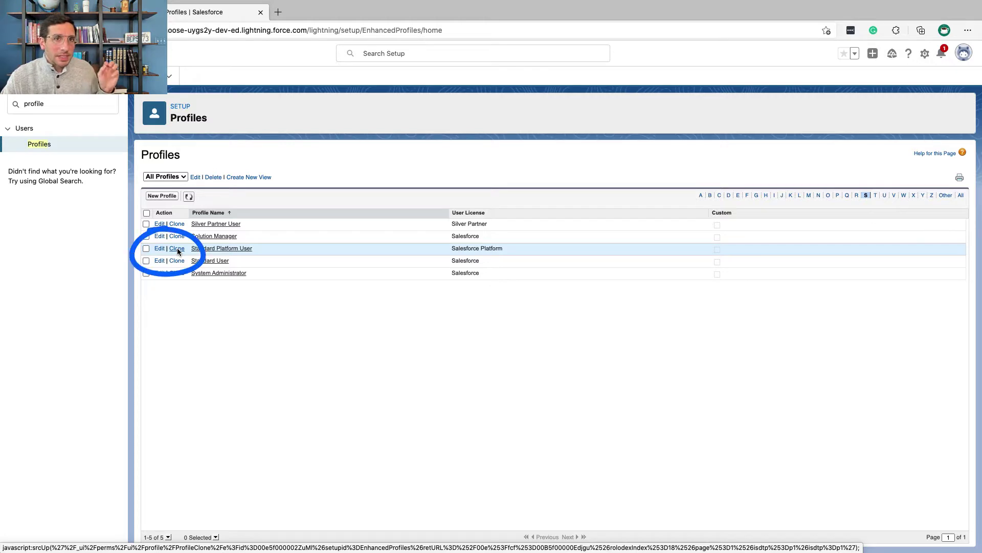
# - Clone Standard Platform User as 'Standard Profile - No Acct Delete' and save it
pyautogui.click(177, 249)
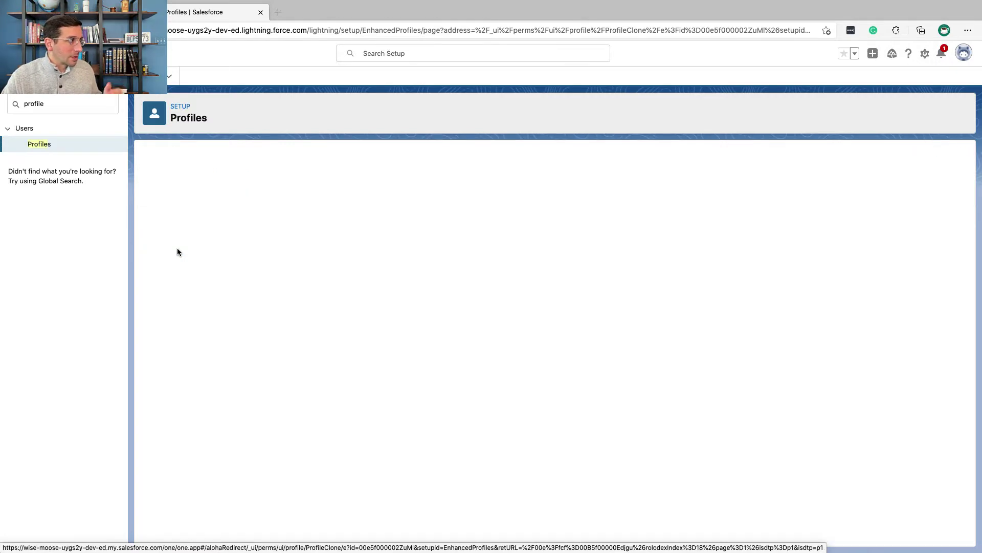
pyautogui.hotkey('ctrl', 'Left')
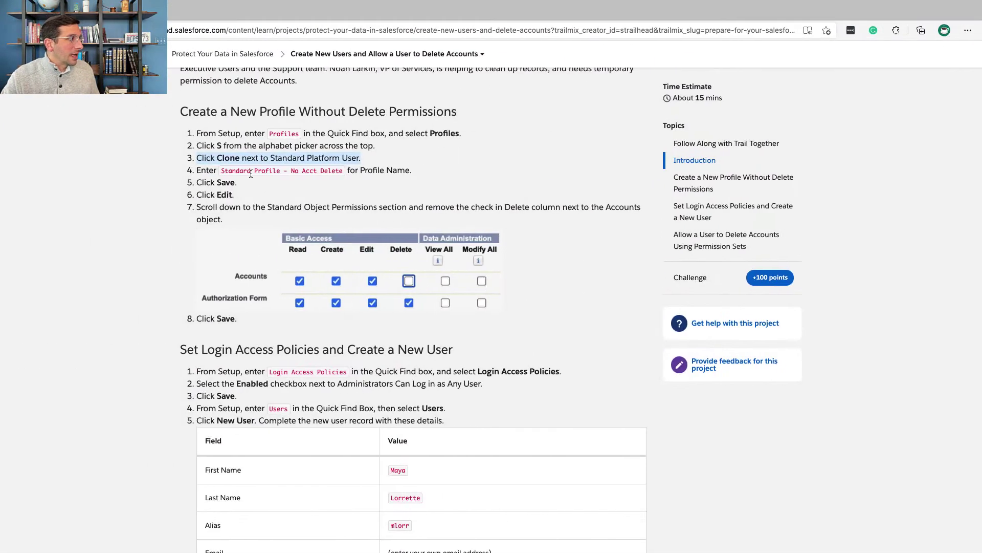
pyautogui.moveTo(224, 170); pyautogui.dragTo(345, 172)
pyautogui.press('super+c')
pyautogui.hotkey('ctrl', 'Right')
pyautogui.press('super+v')
pyautogui.click(400, 264)
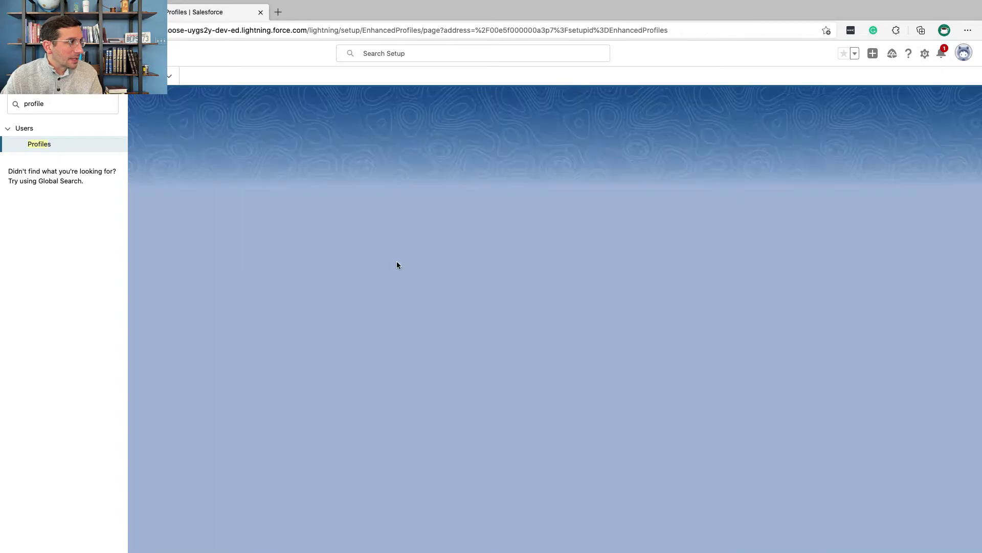
# - Remove the Delete permission on Accounts from the new profile and save
pyautogui.hotkey('ctrl', 'Left')
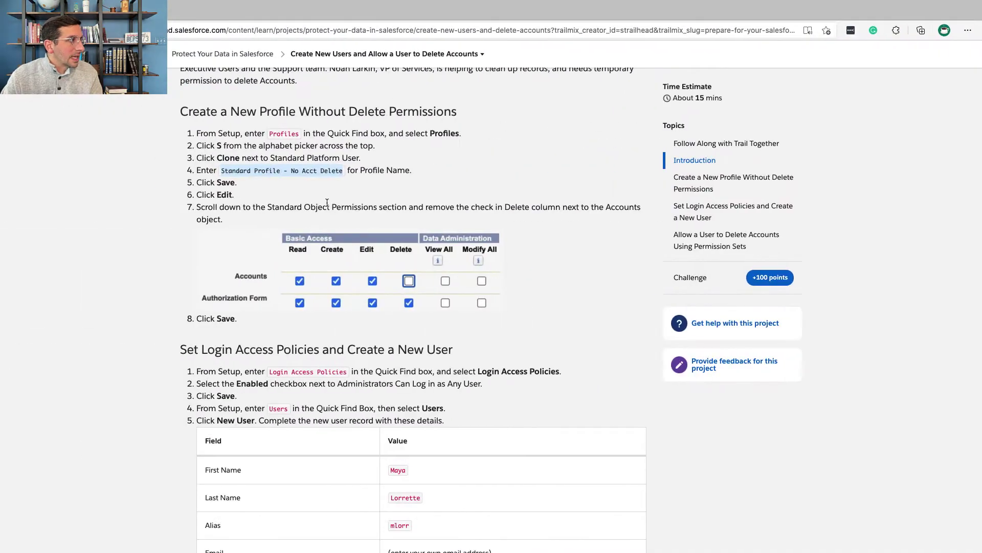
pyautogui.hotkey('ctrl', 'Right')
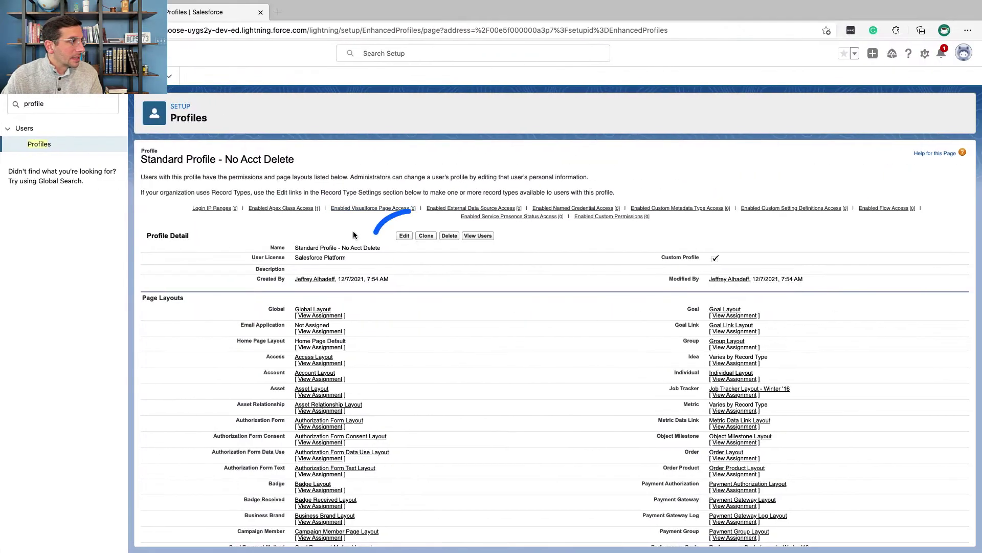
pyautogui.click(403, 236)
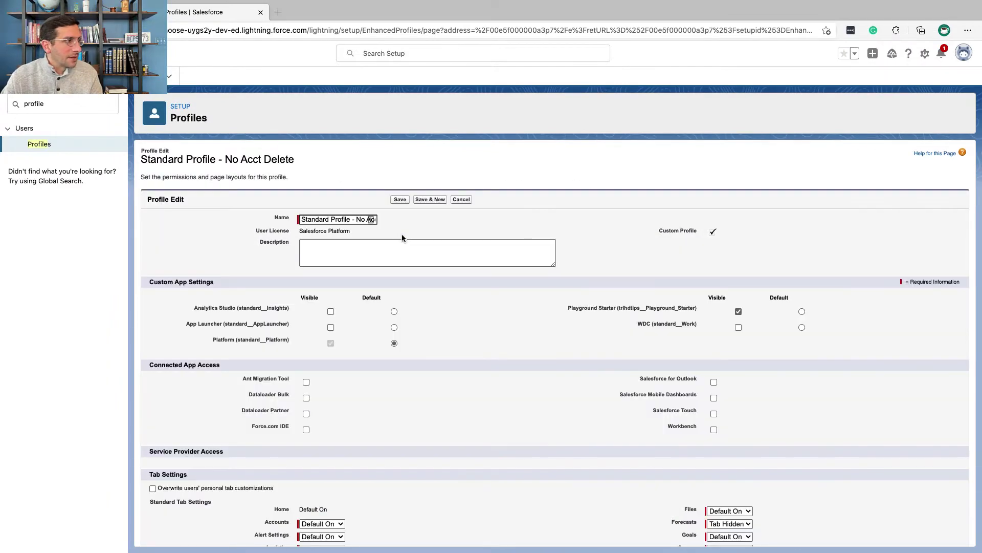
pyautogui.scroll(-15, 401, 236)
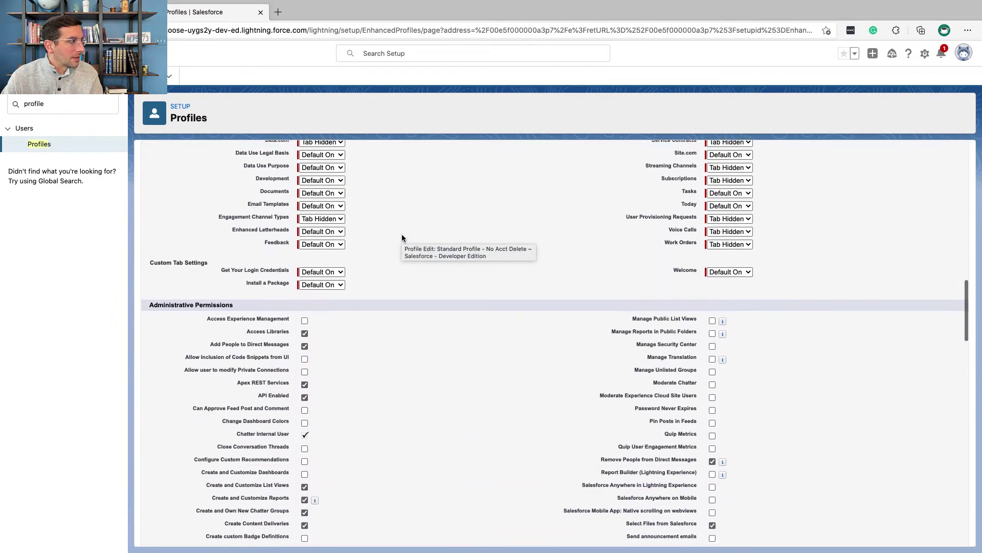
pyautogui.scroll(-5, 402, 234)
pyautogui.hotkey('ctrl', 'Left')
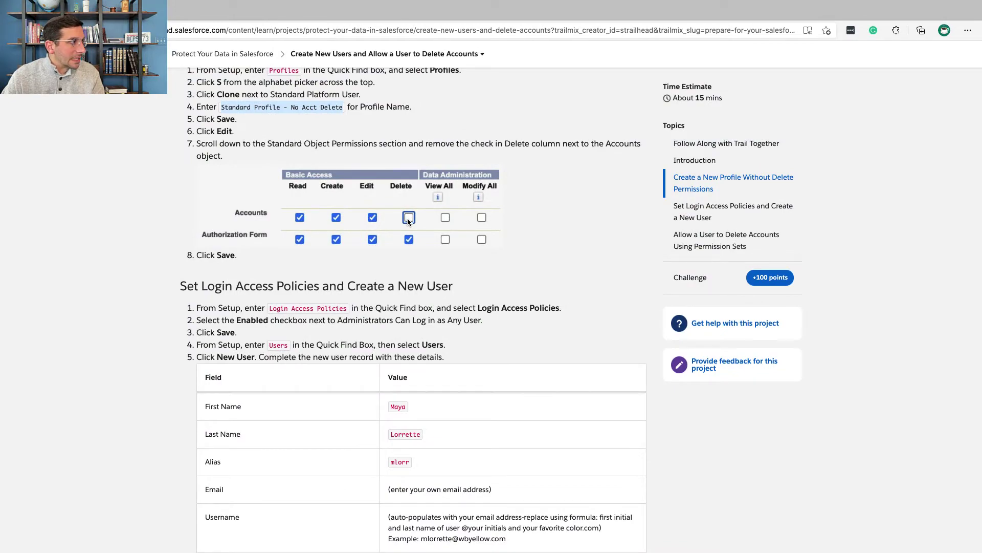
pyautogui.hotkey('ctrl', 'Right')
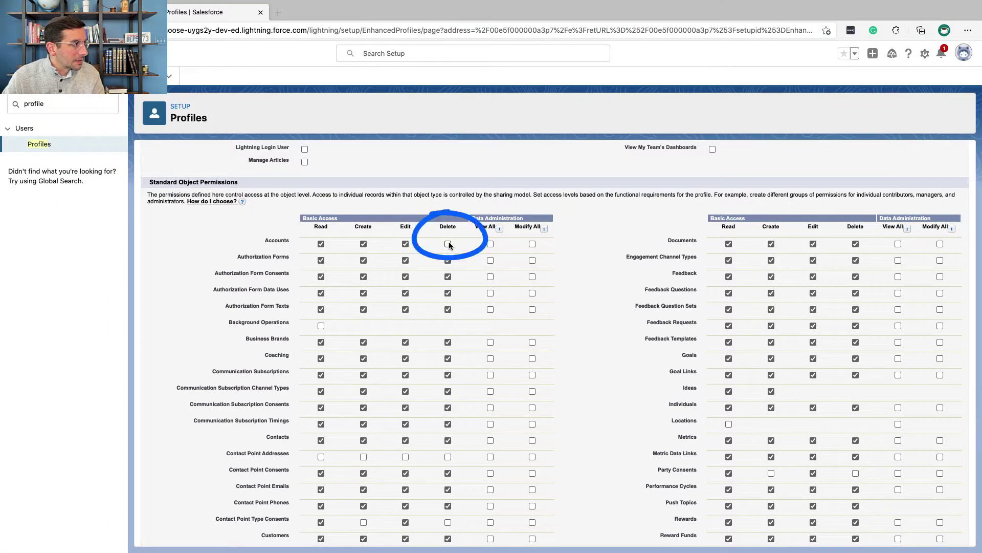
pyautogui.hotkey('ctrl', 'Left')
pyautogui.hotkey('ctrl', 'Right')
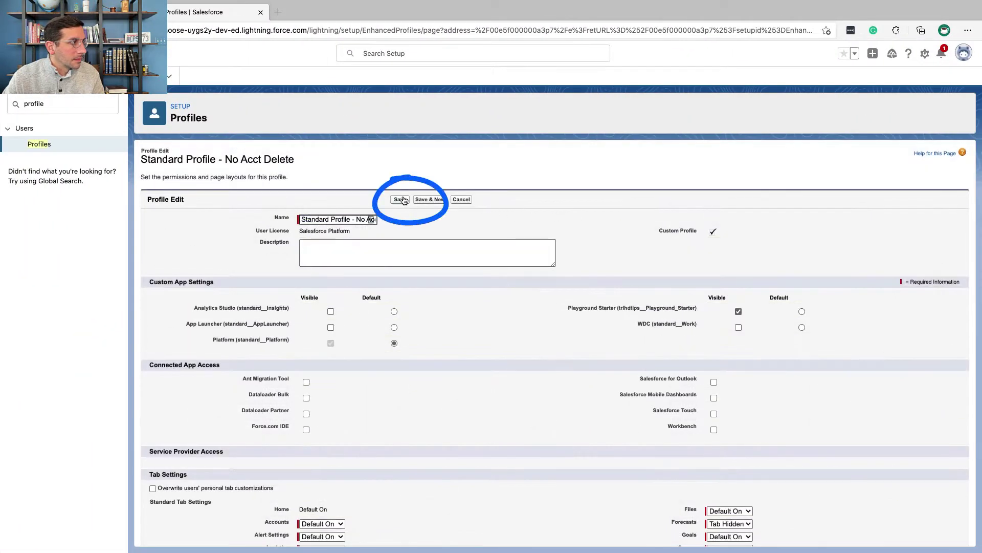
pyautogui.click(402, 201)
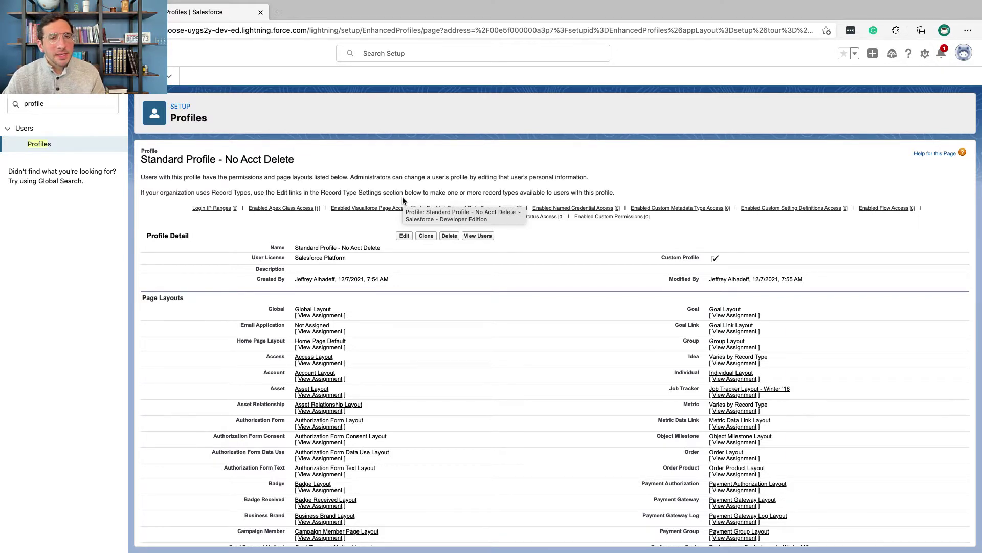
# - Open the Login Access Policies page via Setup Quick Find
pyautogui.press('super+Tab')
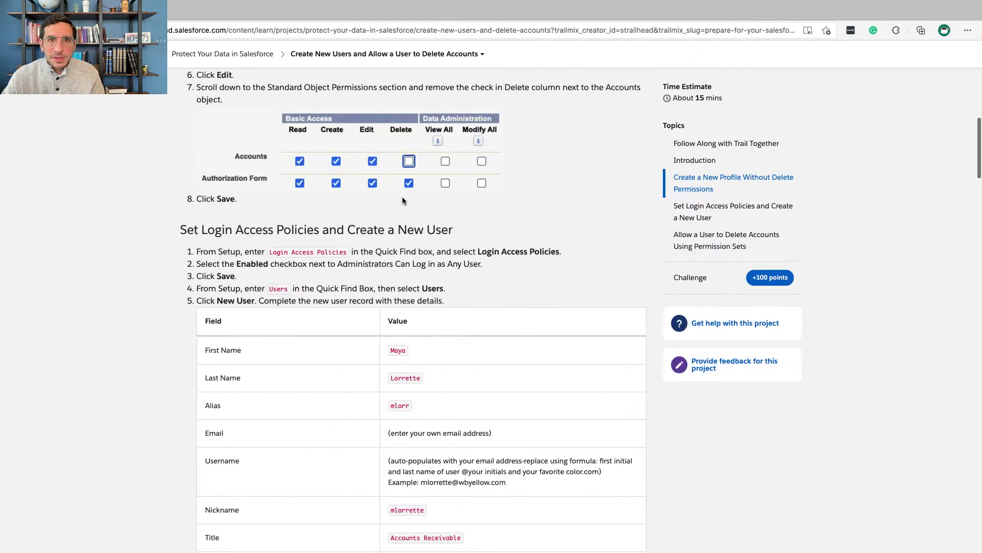
pyautogui.scroll(-3, 403, 200)
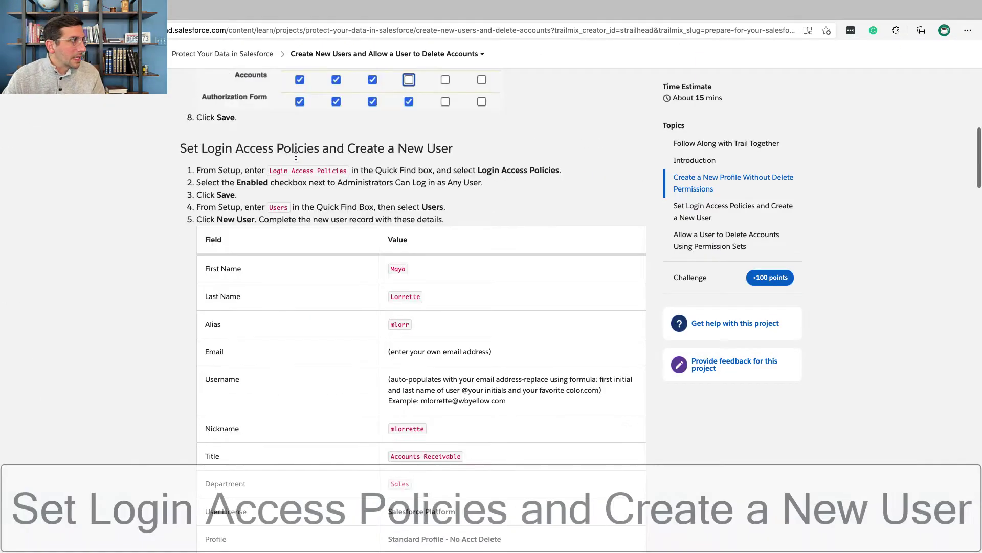
pyautogui.doubleClick(293, 149)
pyautogui.tripleClick(293, 148)
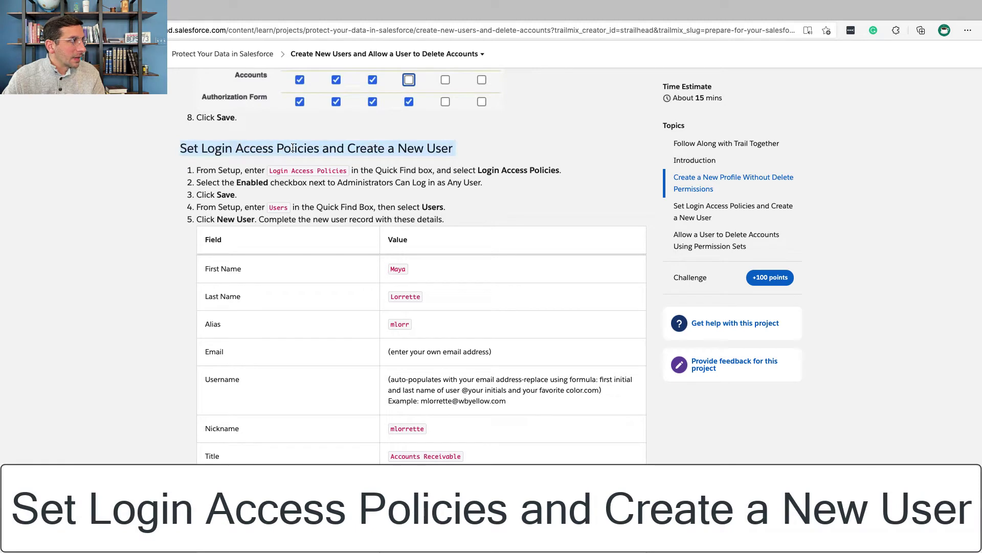
pyautogui.doubleClick(274, 172)
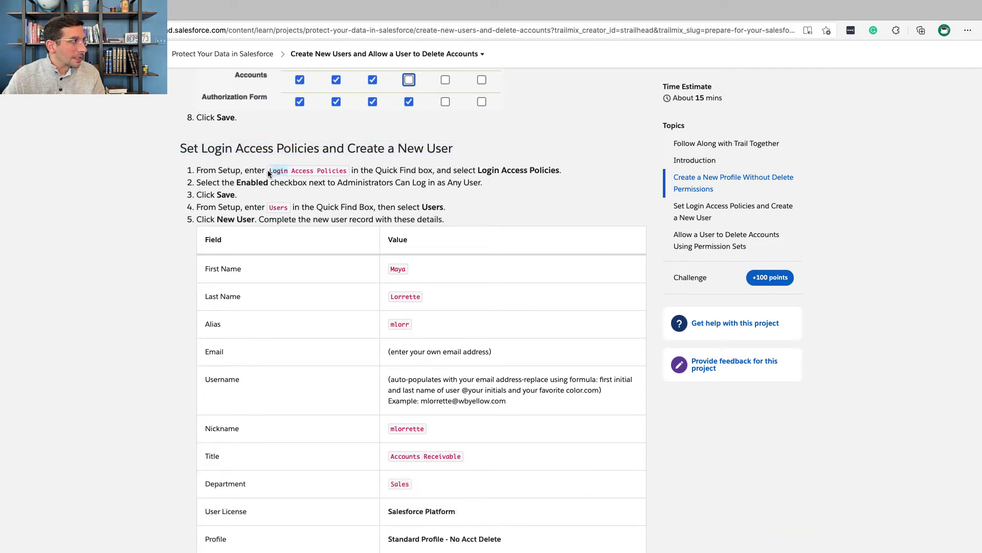
pyautogui.moveTo(268, 173); pyautogui.dragTo(343, 173)
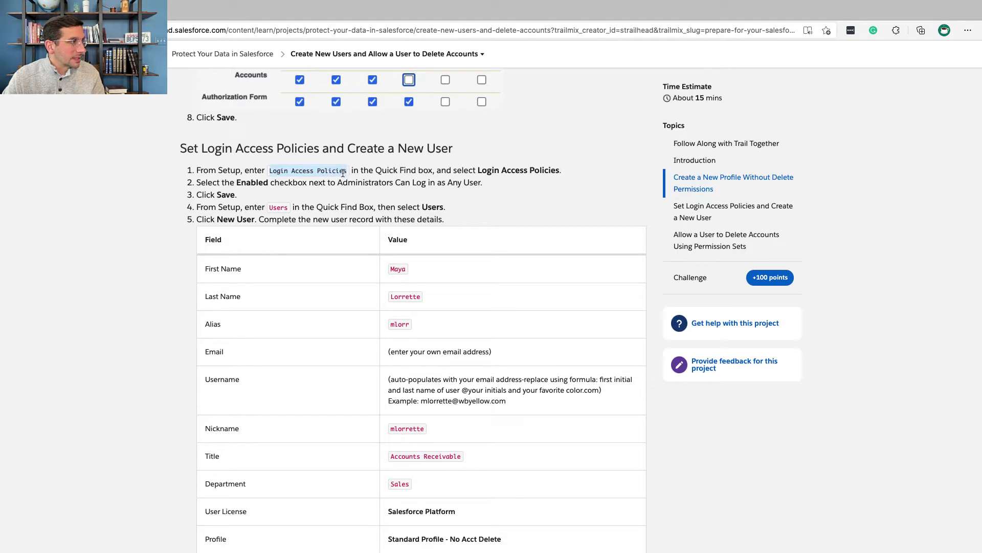
pyautogui.press('super+c')
pyautogui.press('super+grave')
pyautogui.tripleClick(56, 104)
pyautogui.press('super+v')
pyautogui.click(78, 143)
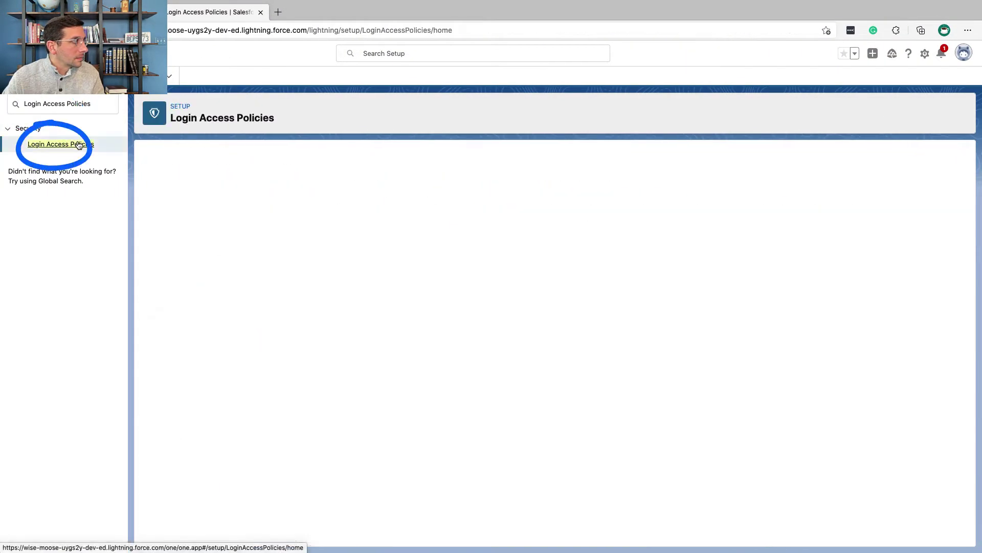
# - Enable Administrators Can Log in as Any User and save the policy
pyautogui.press('super+grave')
pyautogui.tripleClick(207, 183)
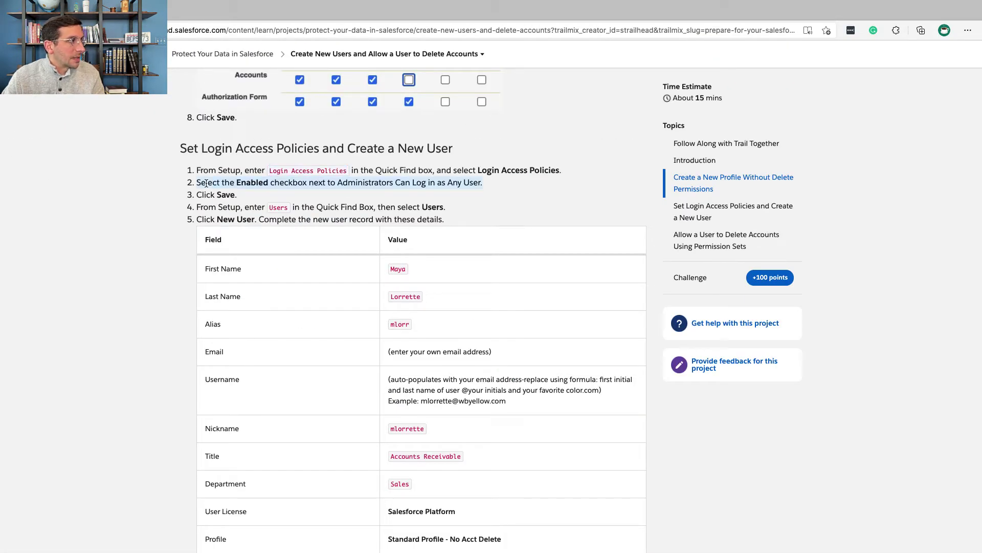
pyautogui.press('super+c')
pyautogui.press('super+grave')
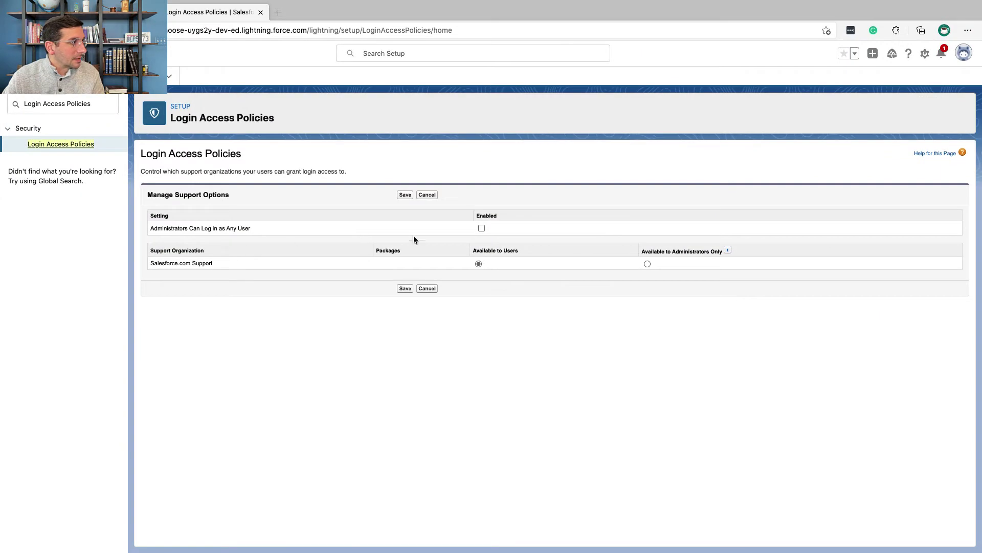
pyautogui.click(481, 227)
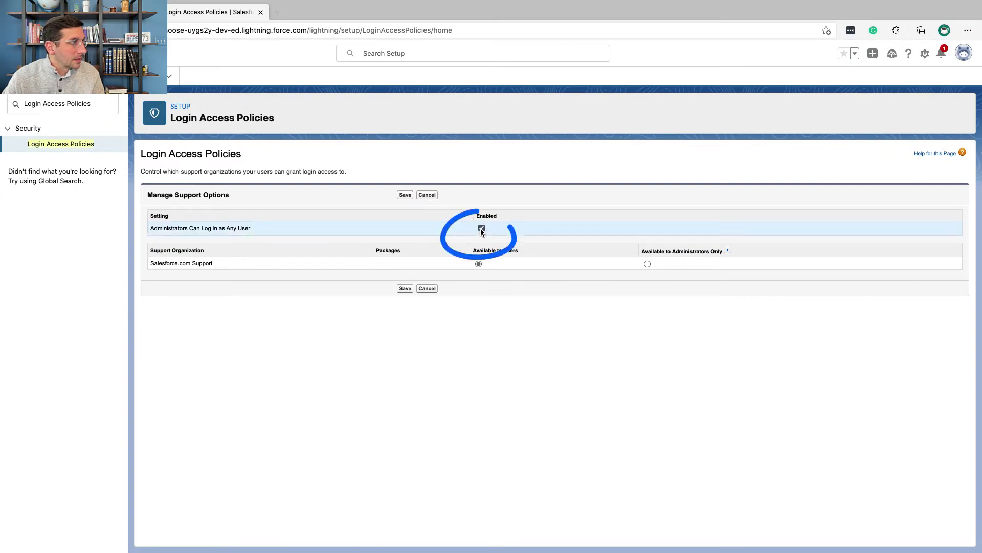
pyautogui.click(405, 196)
# - Search Quick Find for 'users' and open the All Users list
pyautogui.press('super+grave')
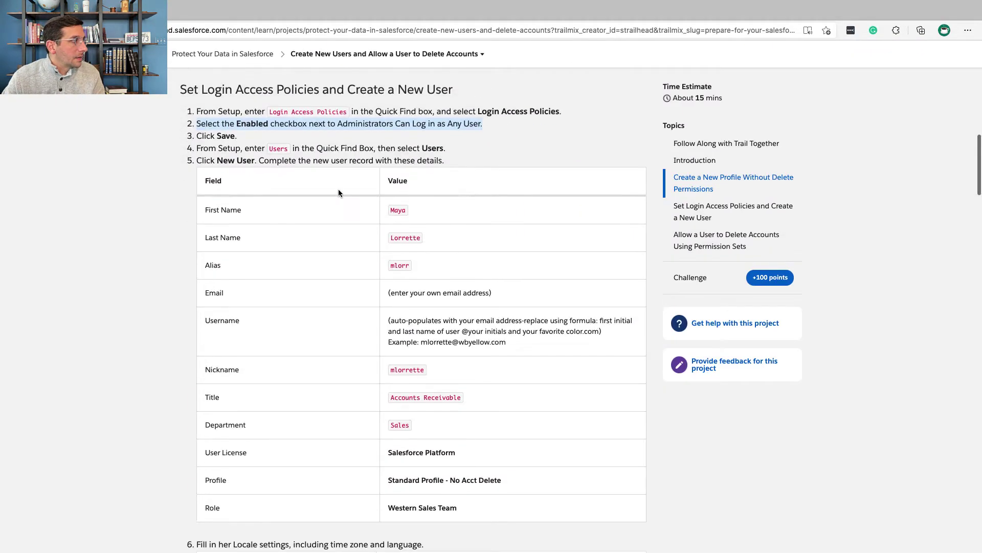
pyautogui.click(323, 183)
pyautogui.doubleClick(273, 149)
pyautogui.press('super+grave')
pyautogui.tripleClick(61, 103)
pyautogui.write('users')
pyautogui.click(37, 254)
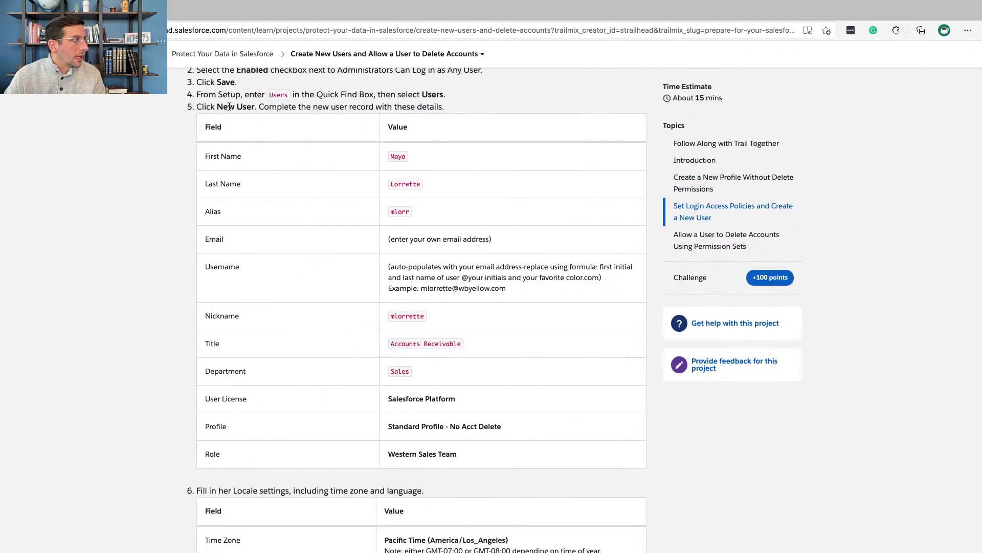
pyautogui.tripleClick(229, 107)
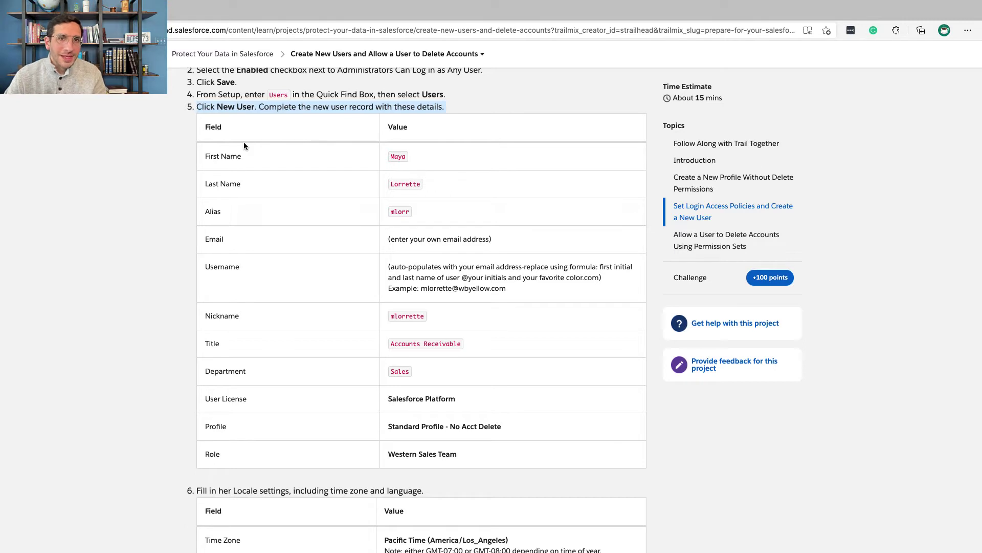
pyautogui.scroll(-1, 243, 146)
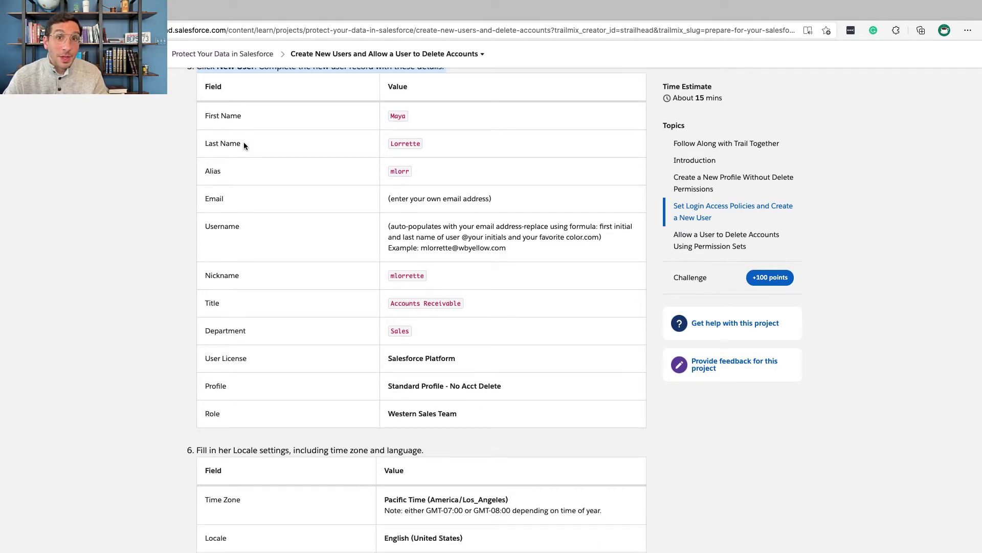
pyautogui.scroll(1, 244, 144)
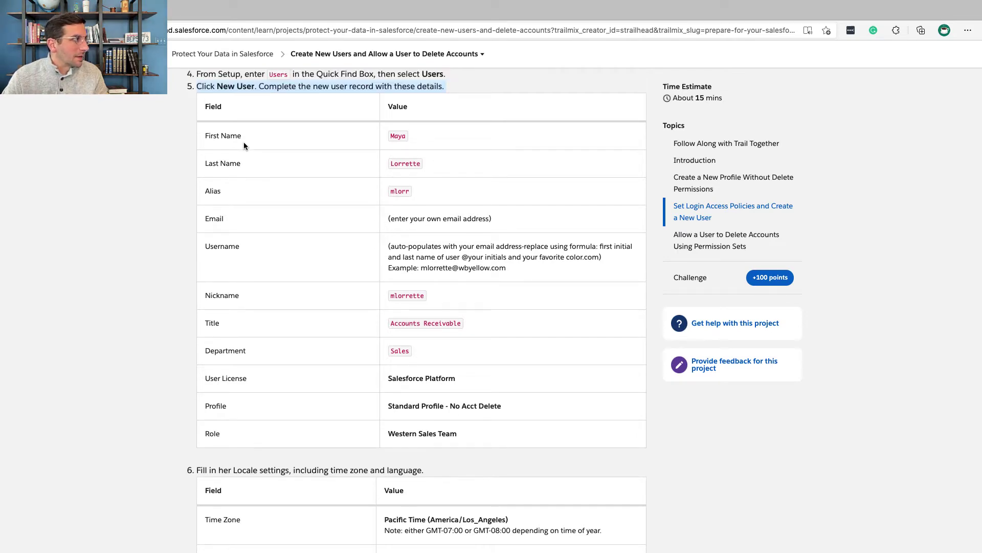
pyautogui.hotkey('ctrl', 'Right')
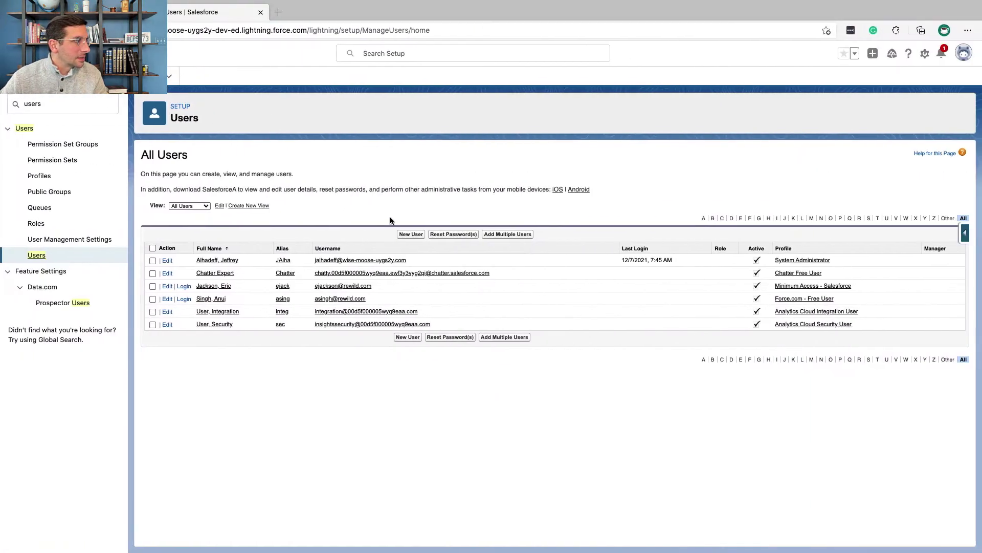
# - Start a new user and fill in the last name and email from the tutorial
pyautogui.click(407, 234)
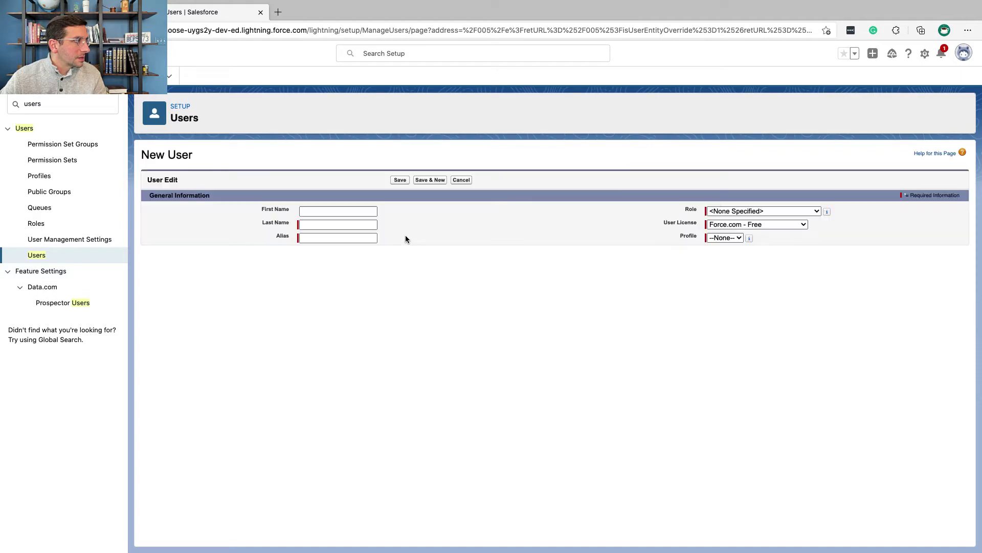
pyautogui.hotkey('ctrl', 'Left')
pyautogui.moveTo(390, 164); pyautogui.dragTo(428, 168)
pyautogui.hotkey('ctrl', 'c')
pyautogui.hotkey('ctrl', 'Right')
pyautogui.hotkey('ctrl', 'v')
pyautogui.click(370, 249)
pyautogui.hotkey('ctrl', 'Left')
pyautogui.hotkey('ctrl', 'Right')
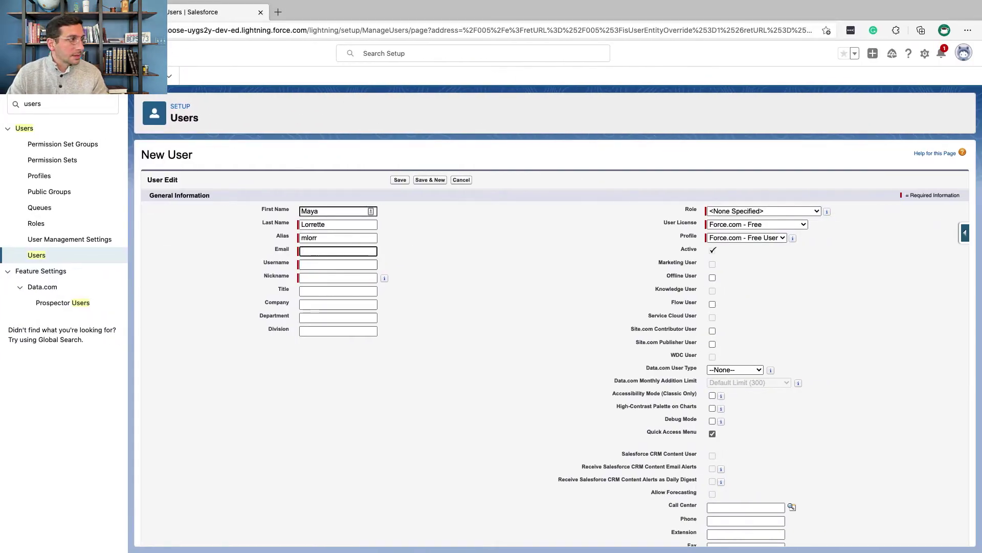
pyautogui.press('super+v')
pyautogui.press('Tab')
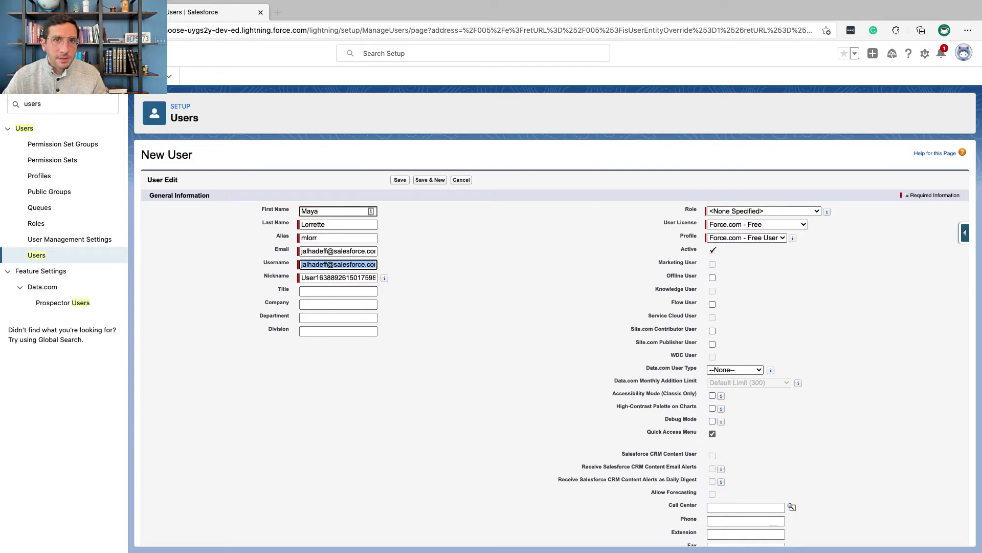
# - Replace the auto-filled username and nickname with the values from the tutorial
pyautogui.press('super+grave')
pyautogui.scroll(-1, 400, 256)
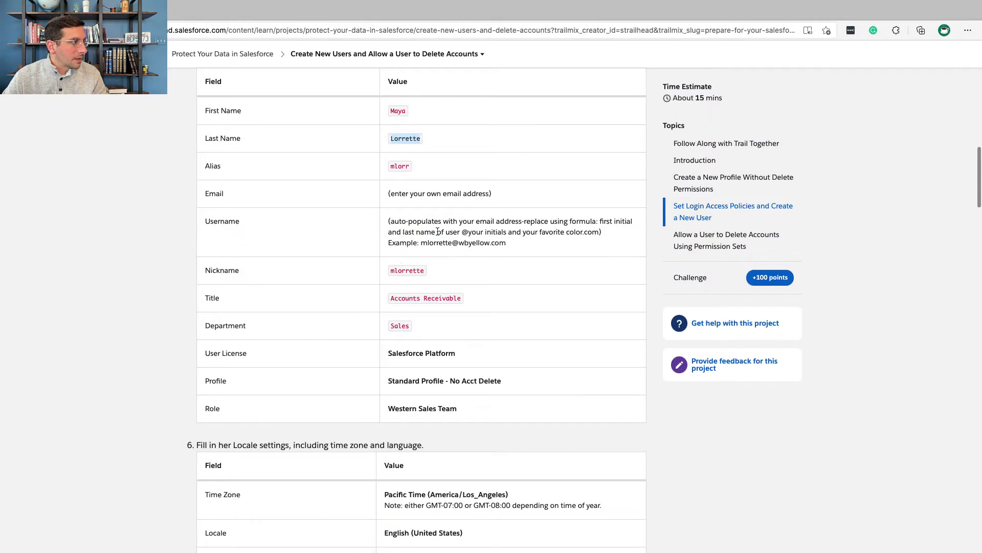
pyautogui.moveTo(507, 244); pyautogui.dragTo(386, 228)
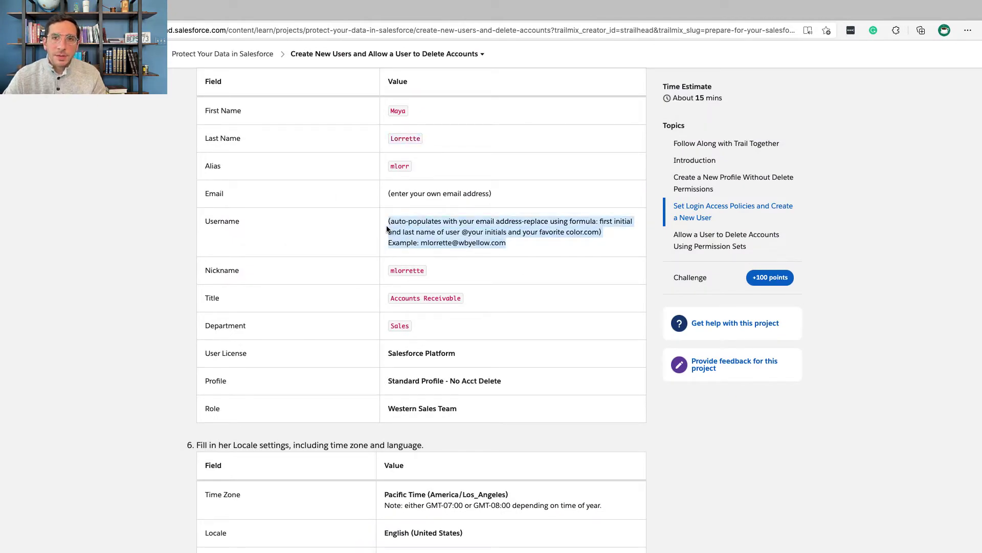
pyautogui.press('super+grave')
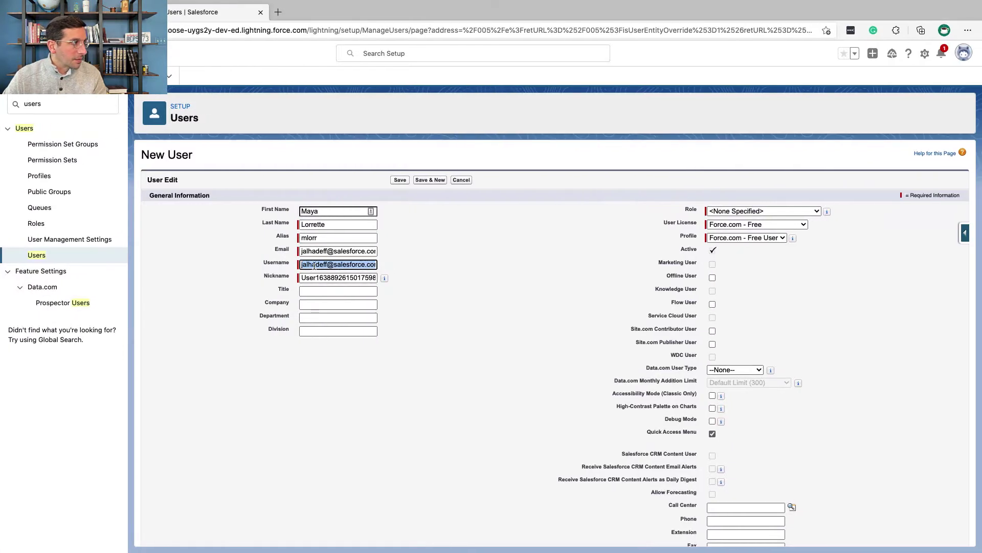
pyautogui.click(328, 264)
pyautogui.press('super+a')
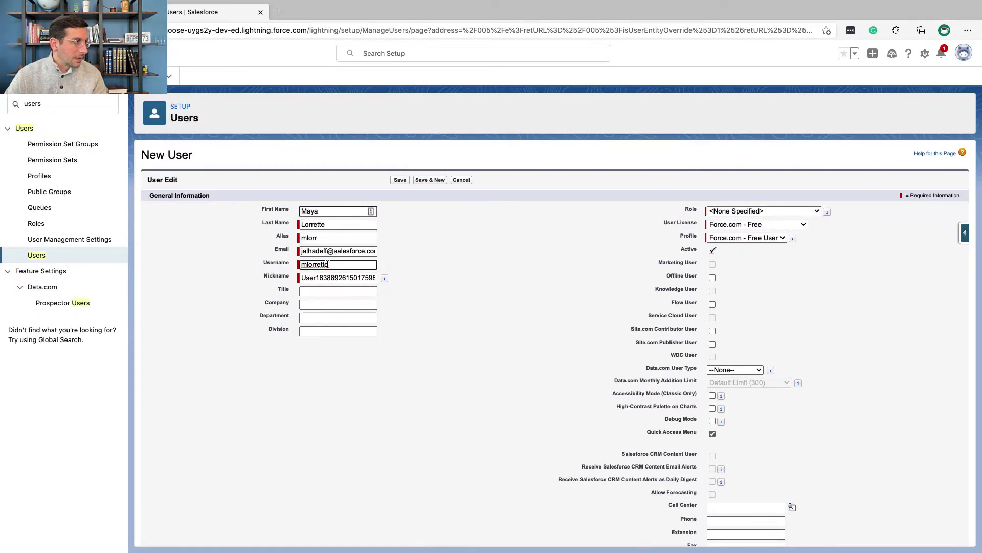
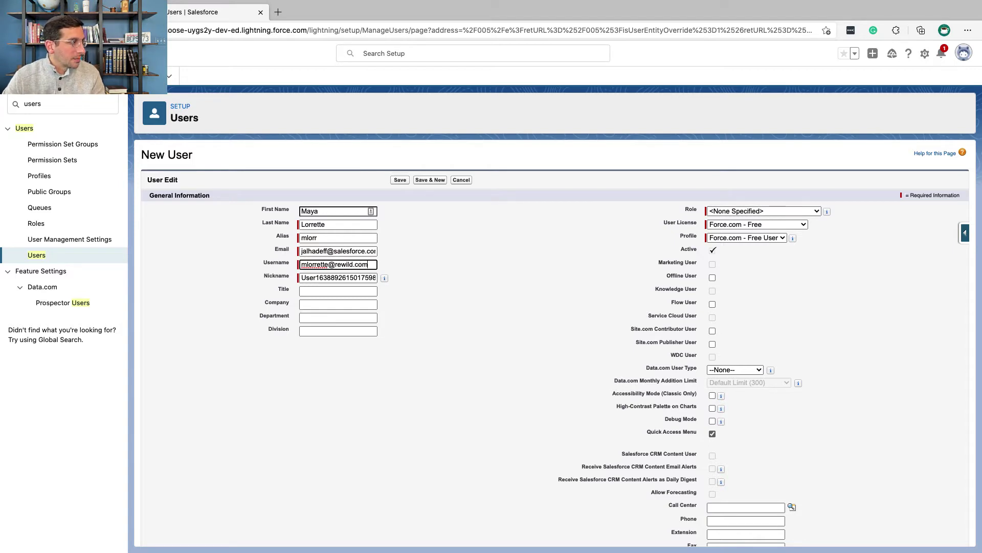
pyautogui.click(330, 277)
pyautogui.press('super+Tab')
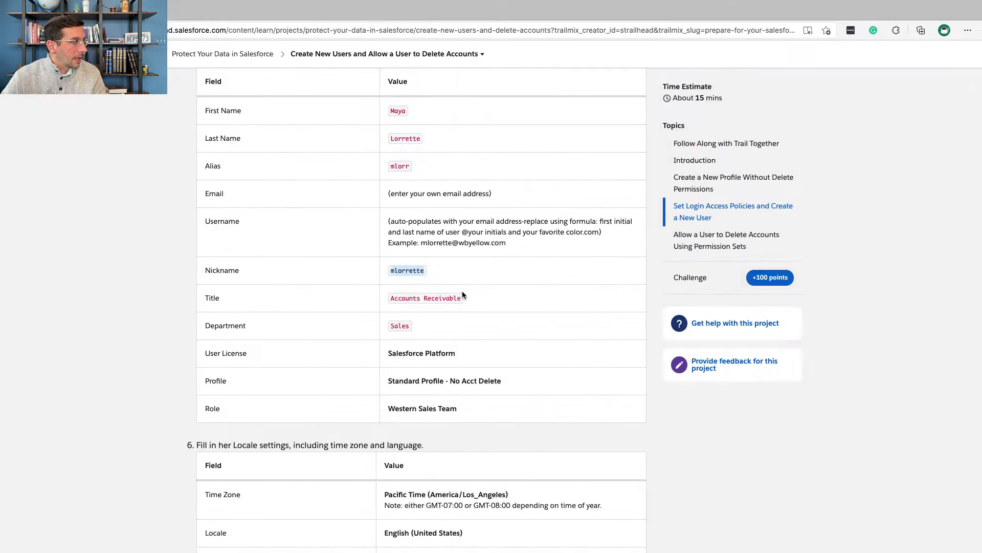
pyautogui.press('super+Tab')
pyautogui.doubleClick(358, 278)
# - Set the title to Accounts Receivable and select the department Sales
pyautogui.press('super+Tab')
pyautogui.moveTo(463, 298); pyautogui.dragTo(383, 303)
pyautogui.press('super+c')
pyautogui.press('super+Tab')
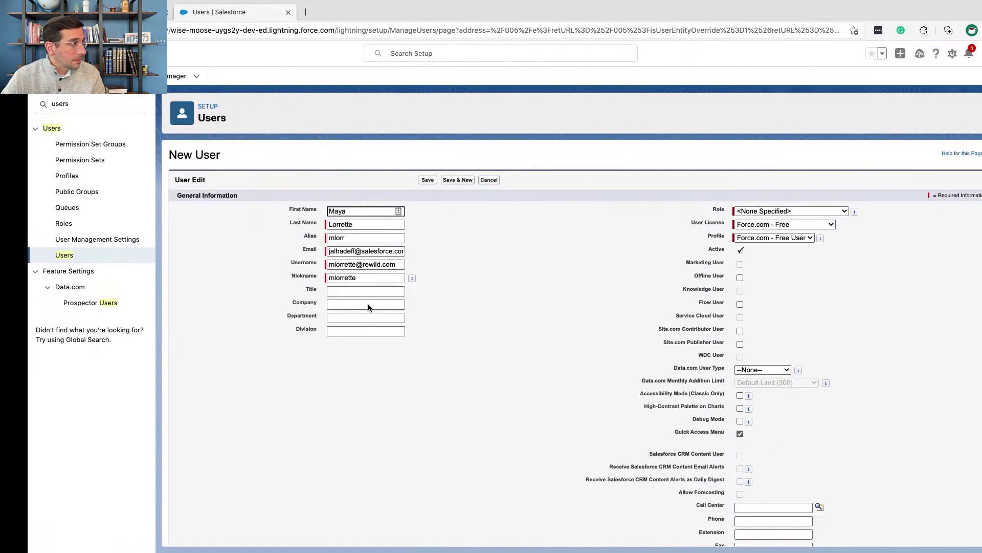
pyautogui.click(346, 290)
pyautogui.press('super+v')
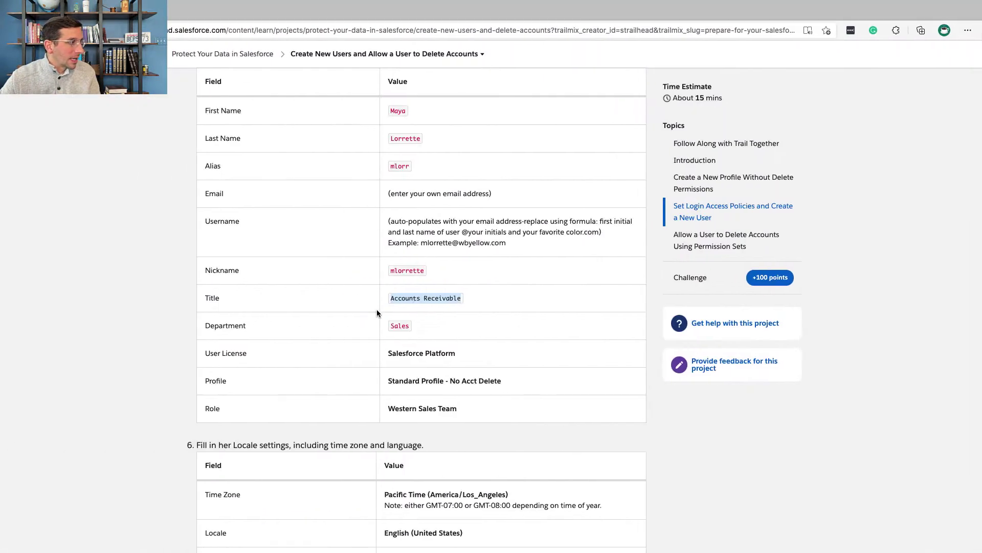
pyautogui.doubleClick(401, 326)
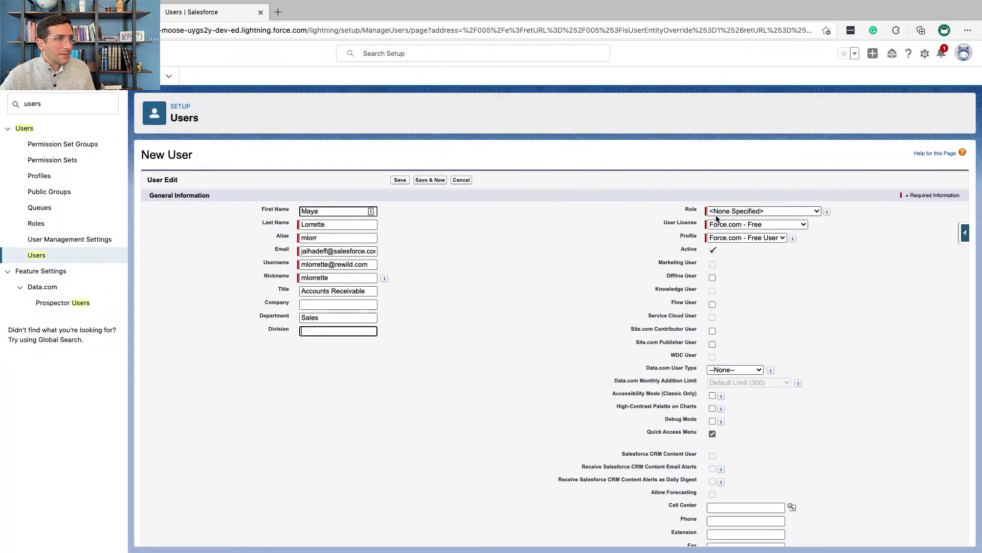
# - Set User License to Salesforce Platform and Profile to Standard Profile - No Acct Delete
pyautogui.click(720, 225)
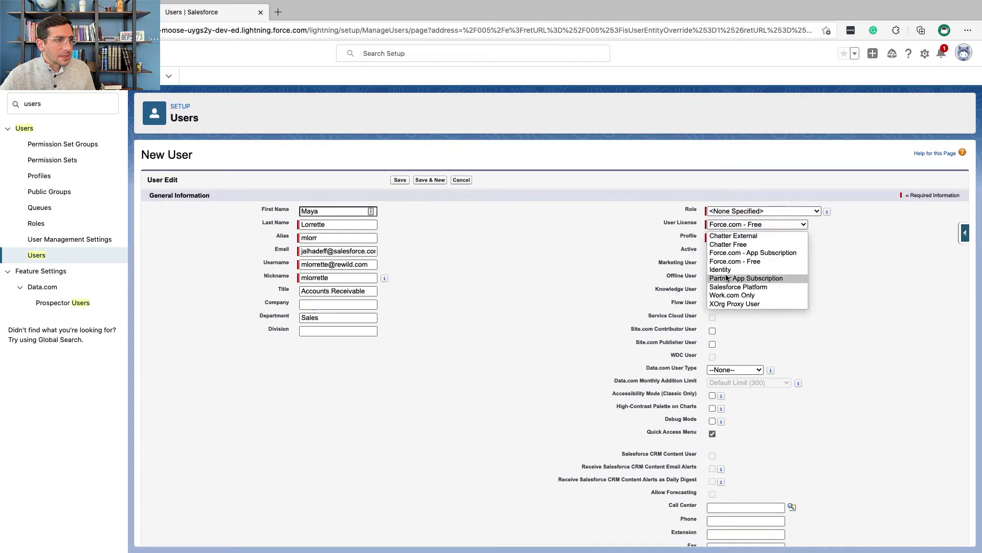
pyautogui.click(729, 286)
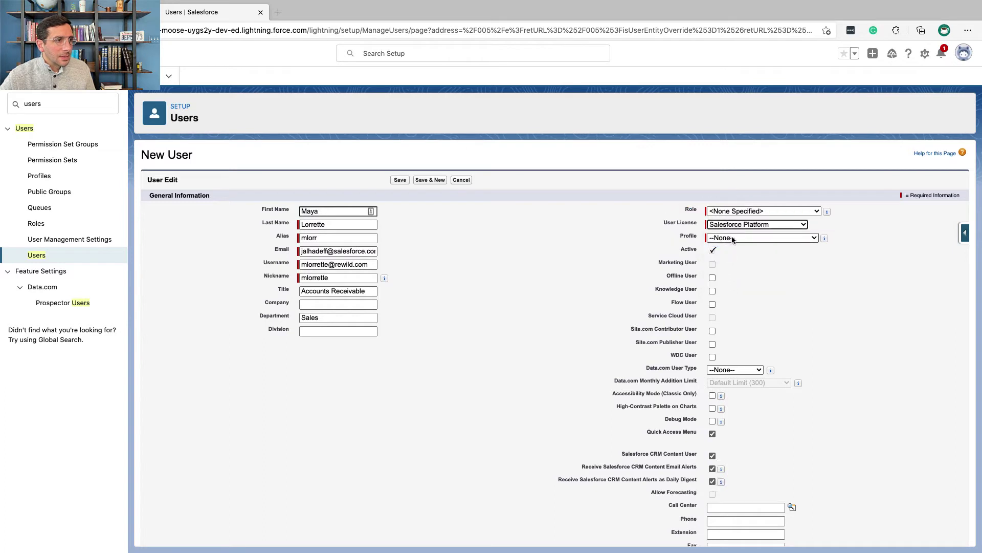
pyautogui.click(732, 237)
pyautogui.click(739, 266)
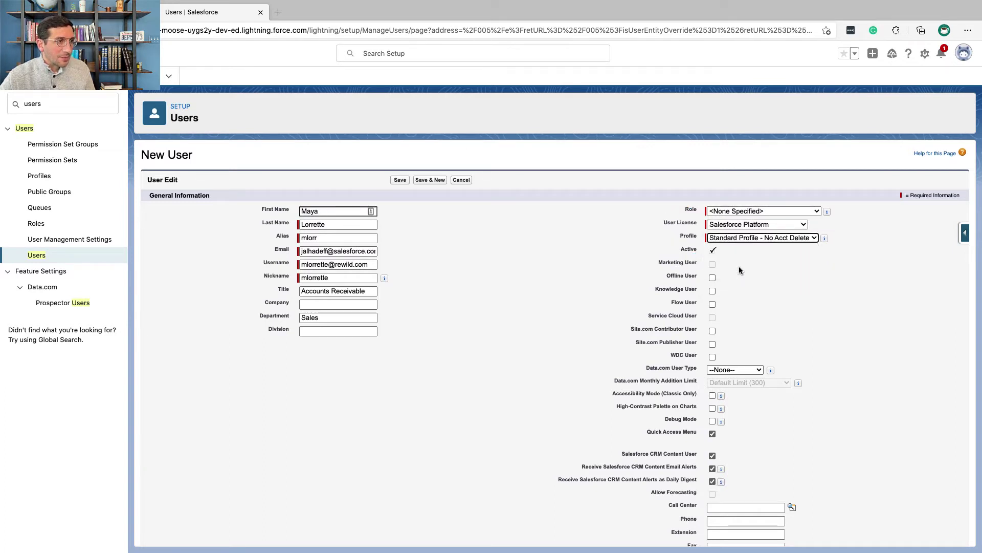
pyautogui.hotkey('ctrl', 'Left')
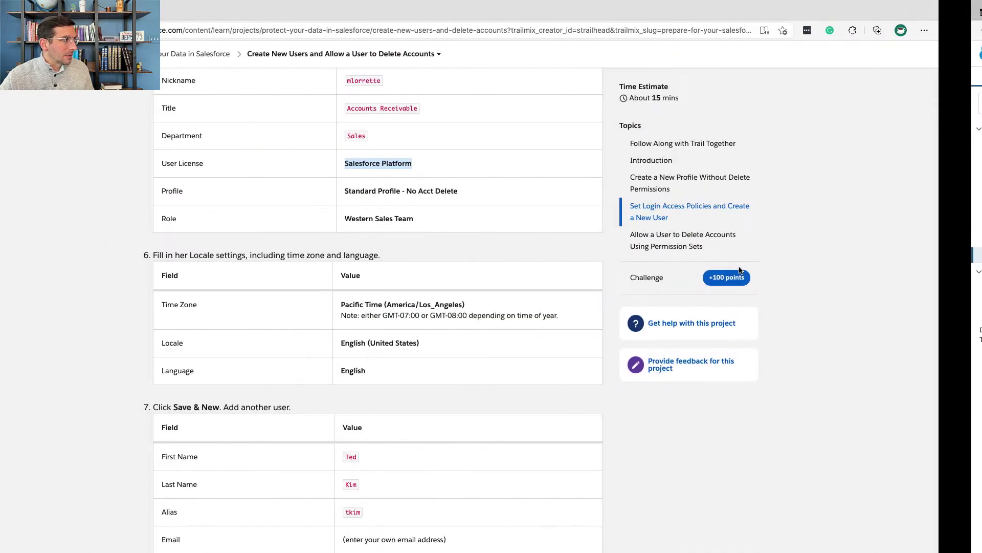
pyautogui.hotkey('ctrl', 'Right')
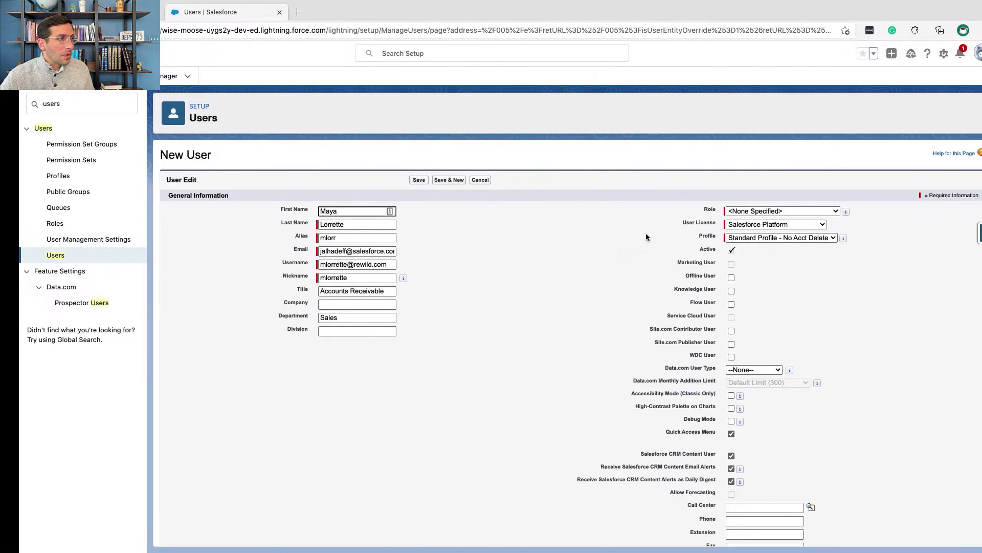
pyautogui.click(729, 211)
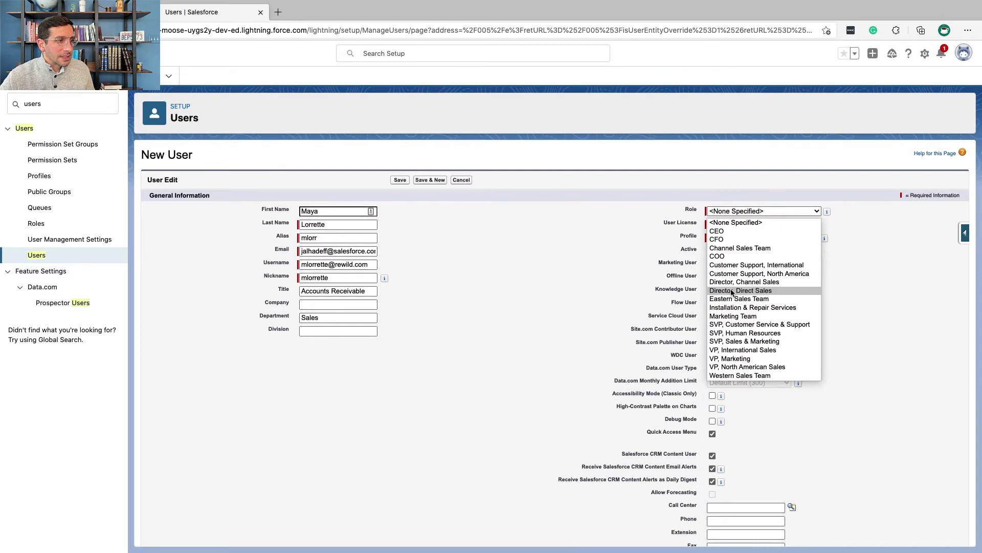
# - Choose Western Sales Team as the user's role
pyautogui.click(732, 378)
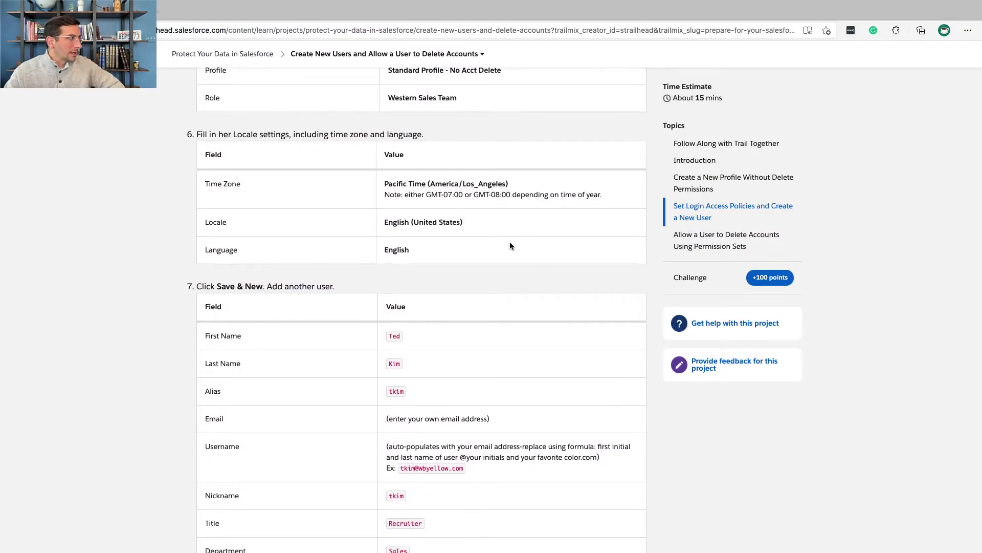
# - Save the Accounts Receivable user and start another new user
pyautogui.hotkey('ctrl', 'Right')
pyautogui.scroll(-10, 404, 412)
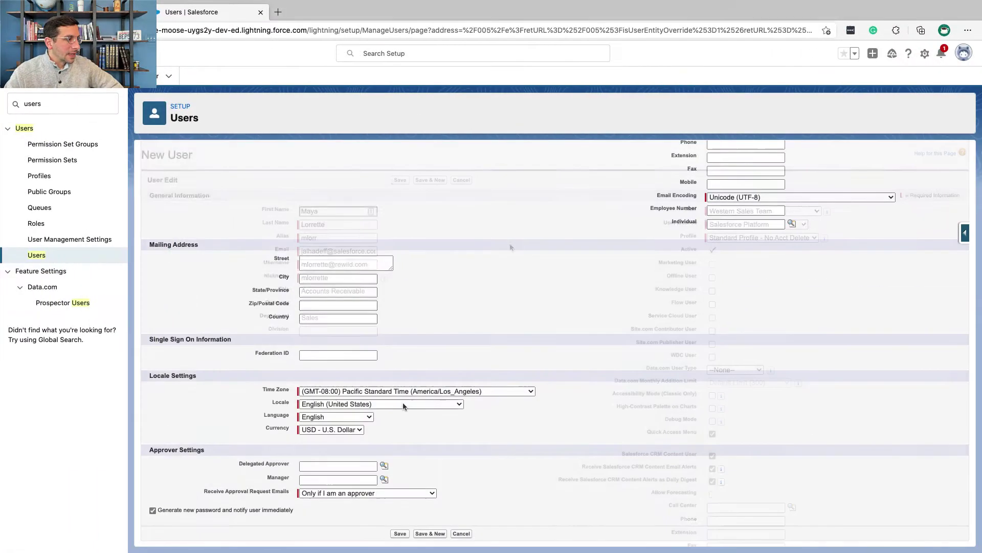
pyautogui.scroll(10, 436, 409)
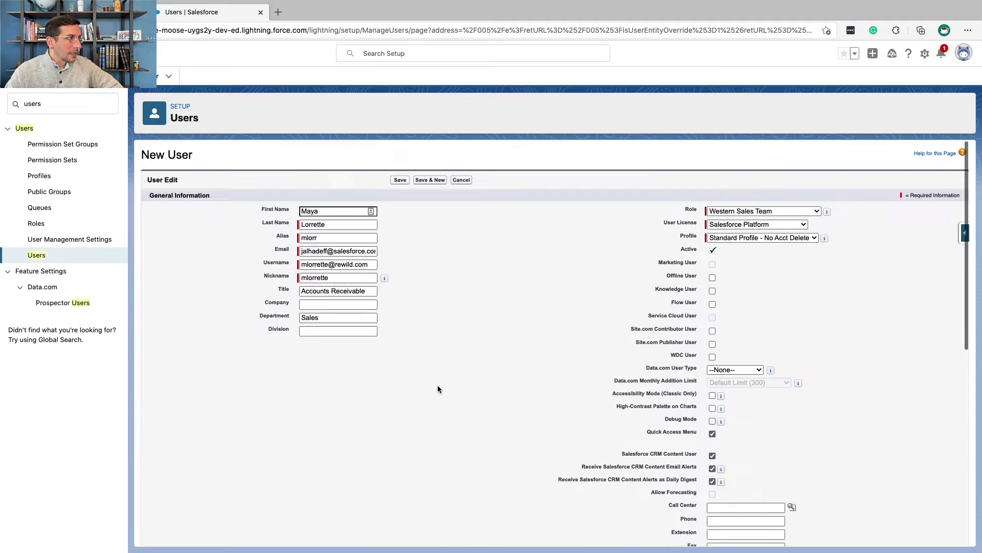
pyautogui.click(432, 182)
# - Fill in the Recruiter user's details from the instructions, choose the profile, and save
pyautogui.hotkey('ctrl', 'Left')
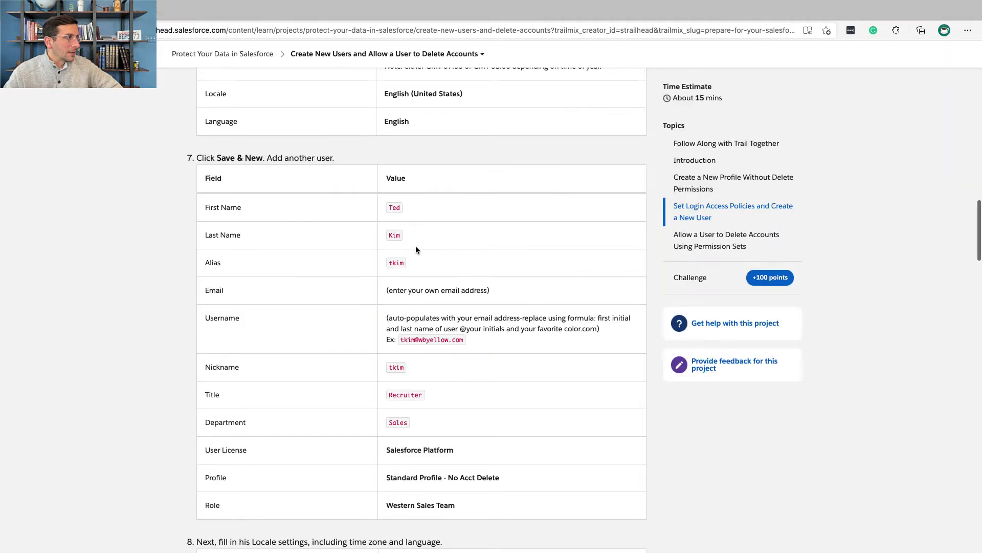
pyautogui.doubleClick(394, 208)
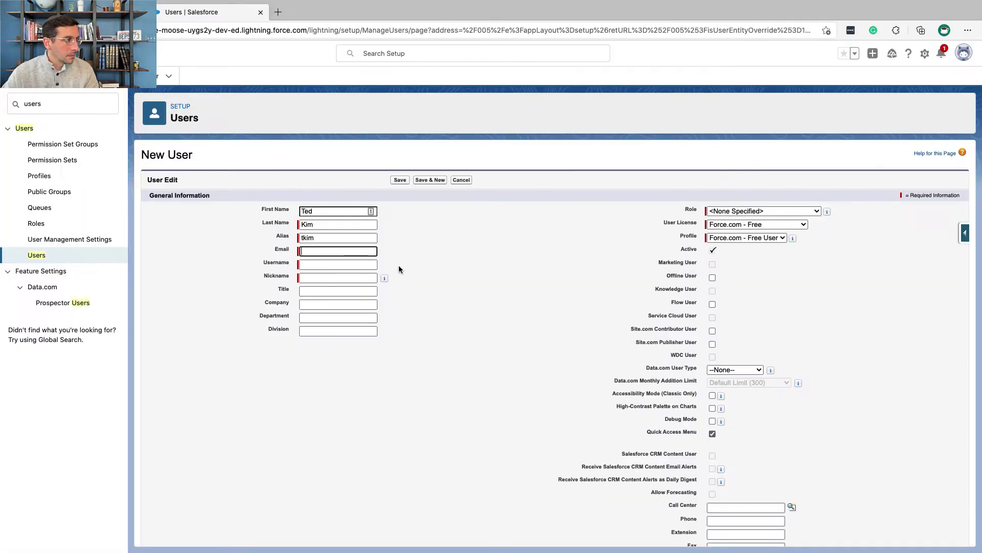
pyautogui.doubleClick(393, 308)
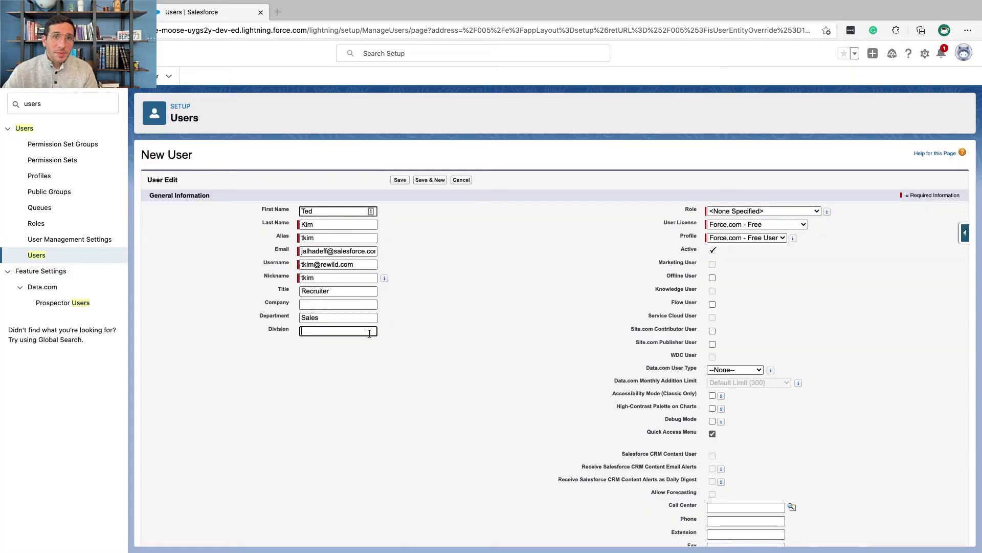
pyautogui.click(763, 238)
pyautogui.click(768, 265)
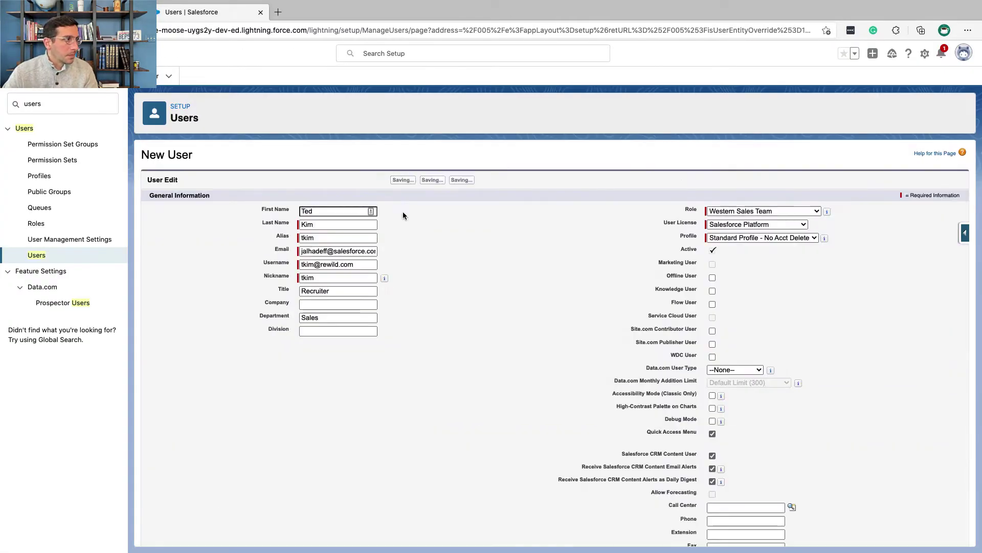
pyautogui.hotkey('ctrl', 'Left')
pyautogui.scroll(-2, 379, 203)
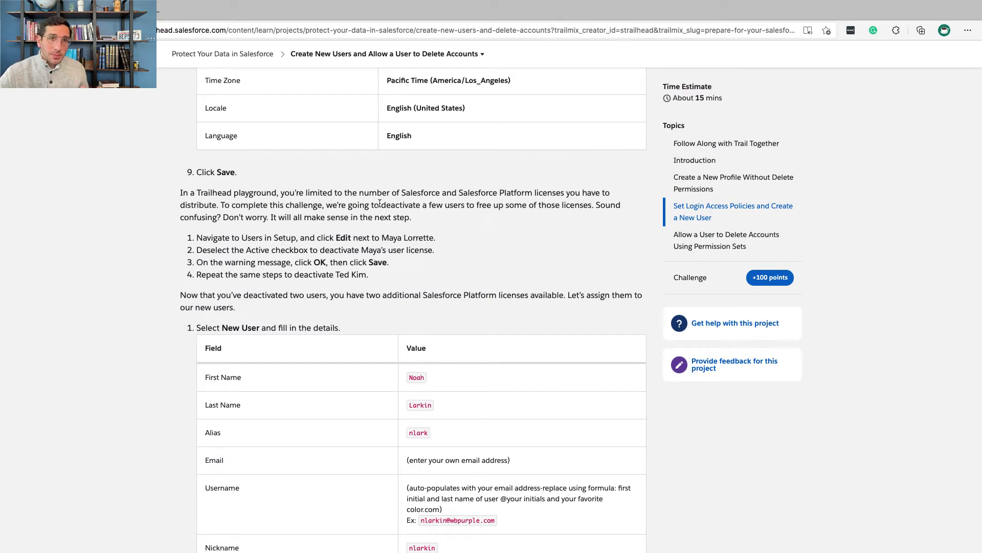
pyautogui.scroll(-1, 373, 244)
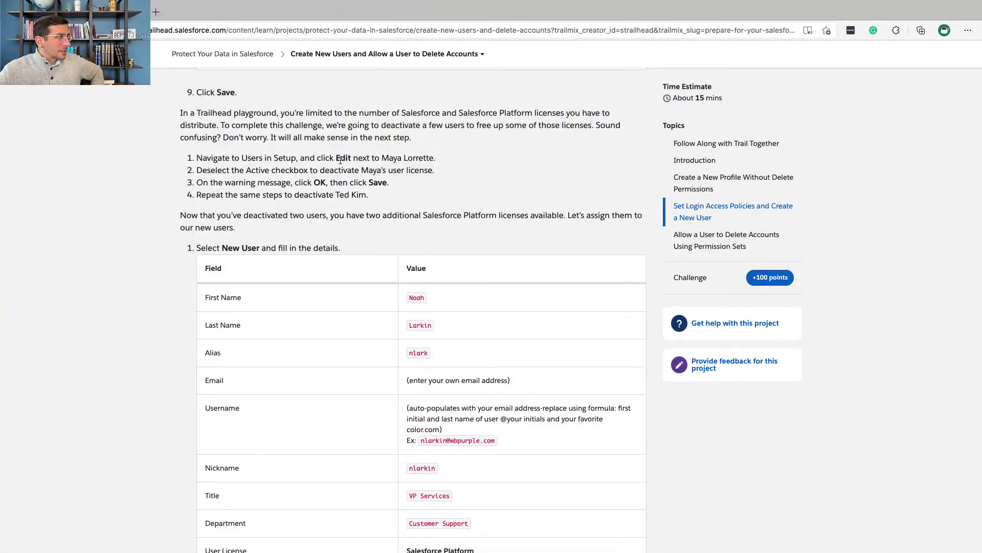
# - Deactivate the Accounts Receivable user by clearing Active, confirming the warning, and saving
pyautogui.tripleClick(335, 157)
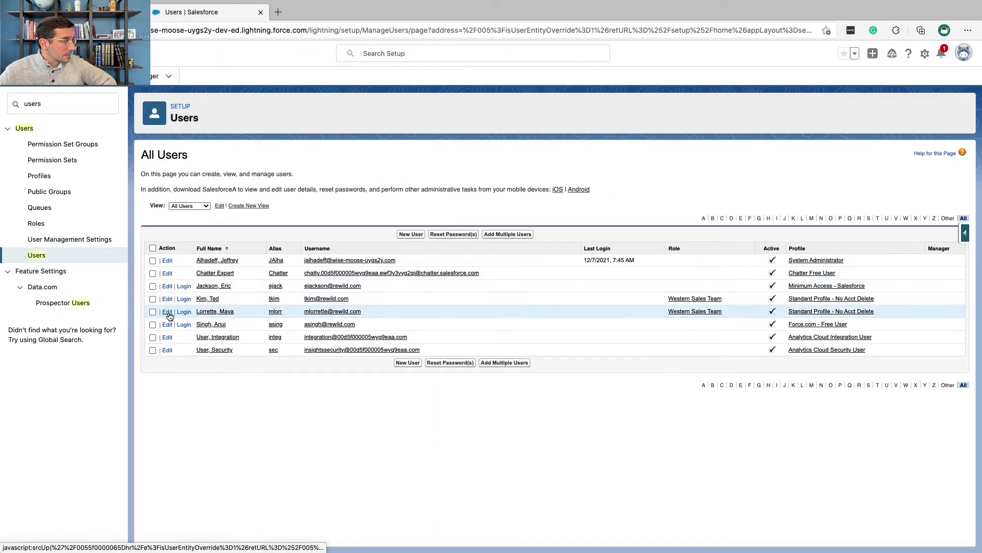
pyautogui.click(167, 311)
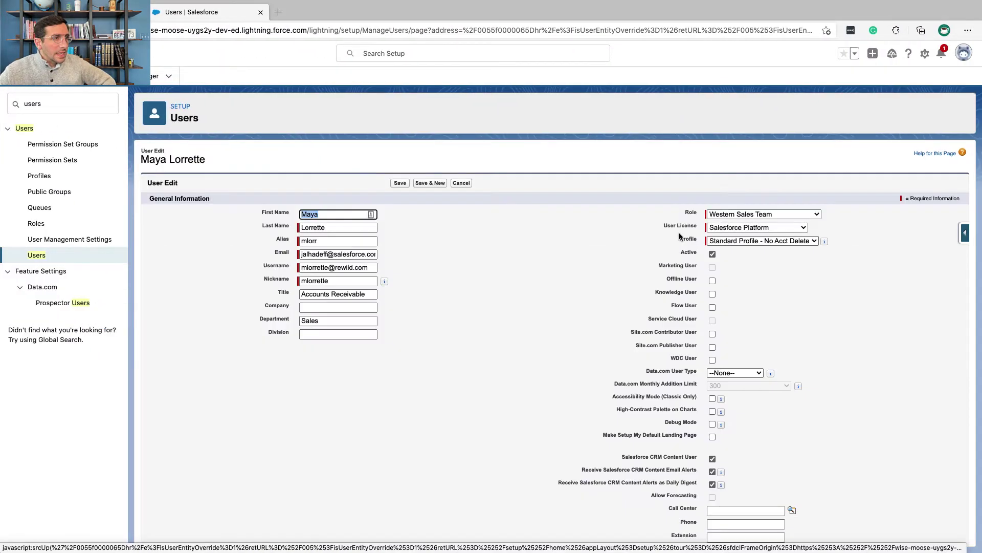
pyautogui.click(713, 255)
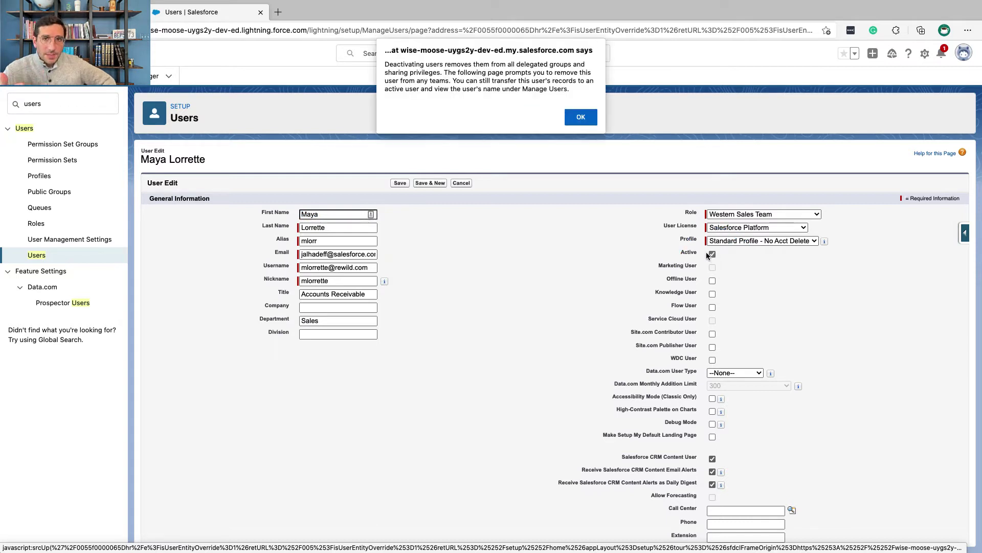
pyautogui.click(582, 118)
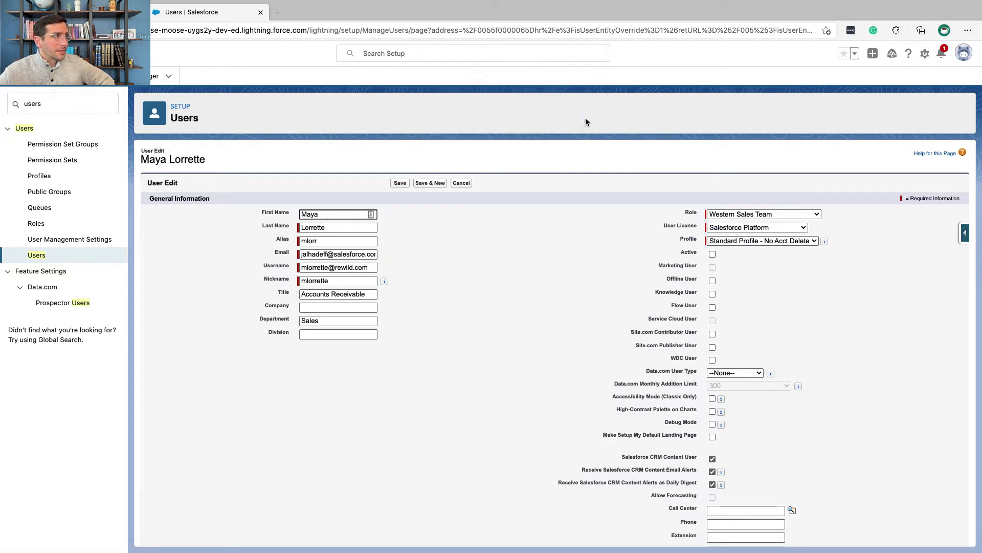
pyautogui.click(401, 183)
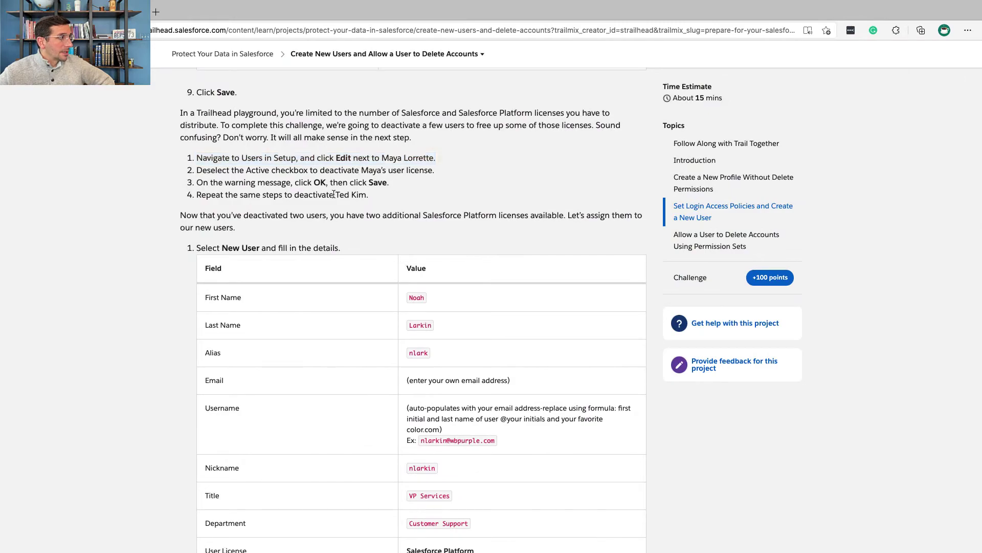
pyautogui.tripleClick(334, 194)
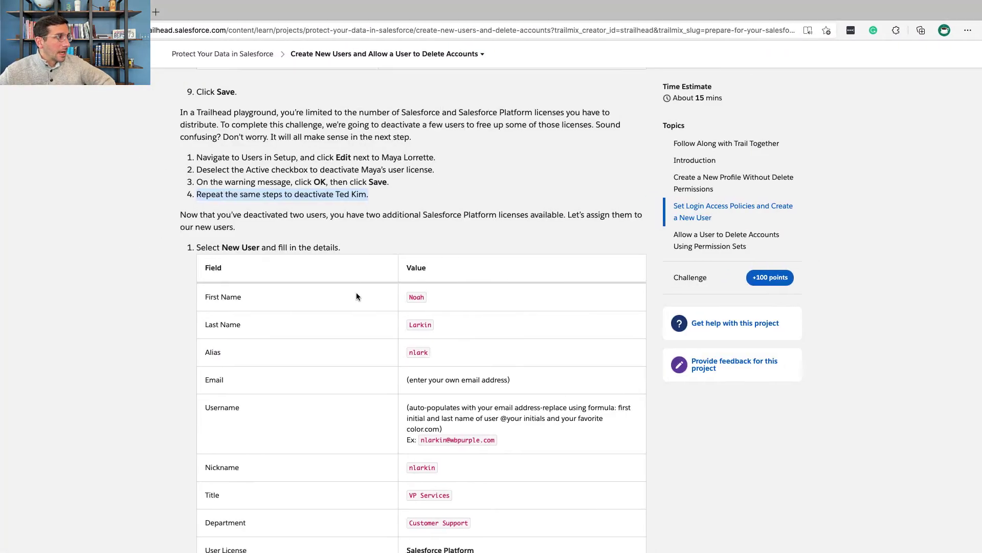
pyautogui.scroll(-5, 356, 293)
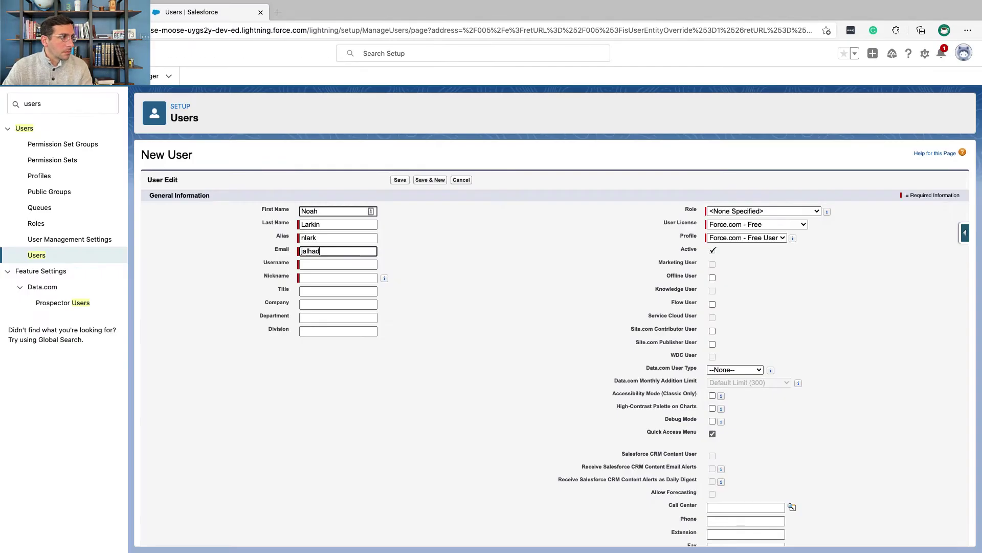
# - Pick the new user's role and enter Sales as the department
pyautogui.click(719, 212)
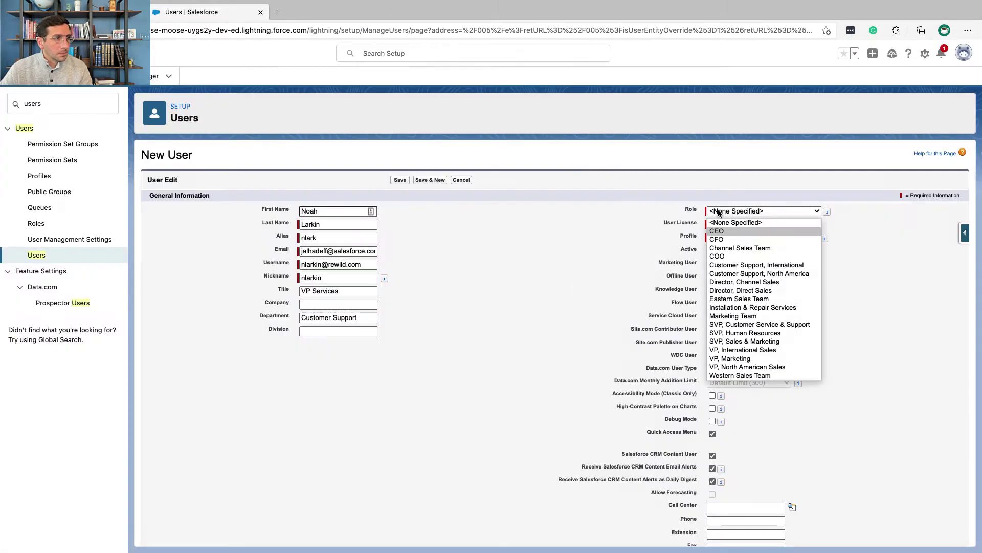
pyautogui.click(757, 265)
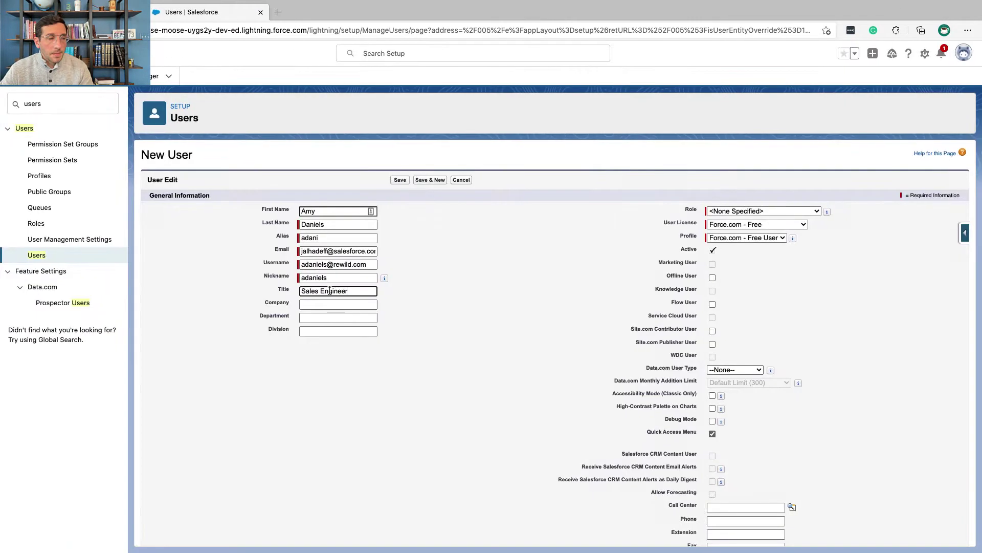
pyautogui.press('Tab')
pyautogui.write('Sales')
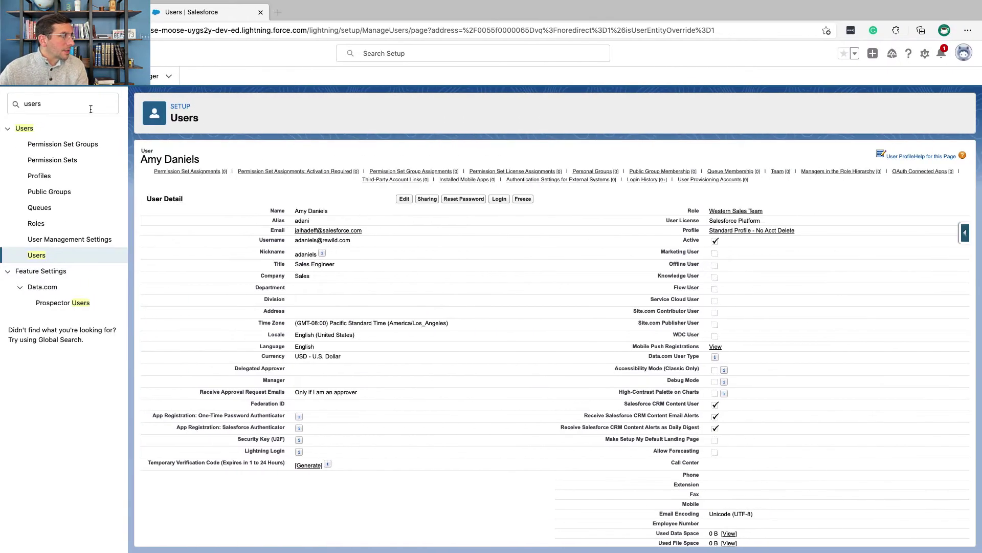
# - Find Permission Sets in Quick Find, copy the 'Delete Accounts' label, and start a new permission set
pyautogui.doubleClick(91, 109)
pyautogui.write('permission sets')
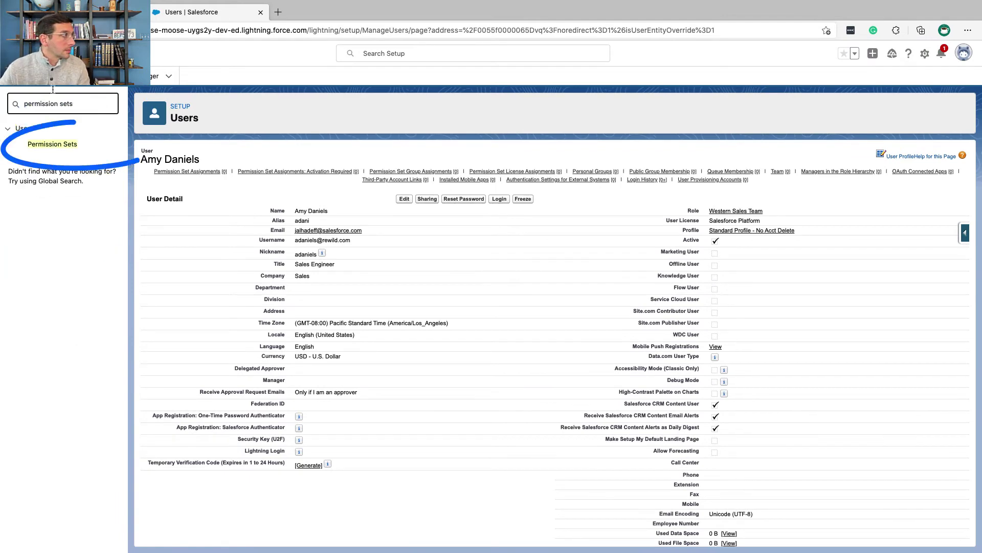
pyautogui.click(59, 144)
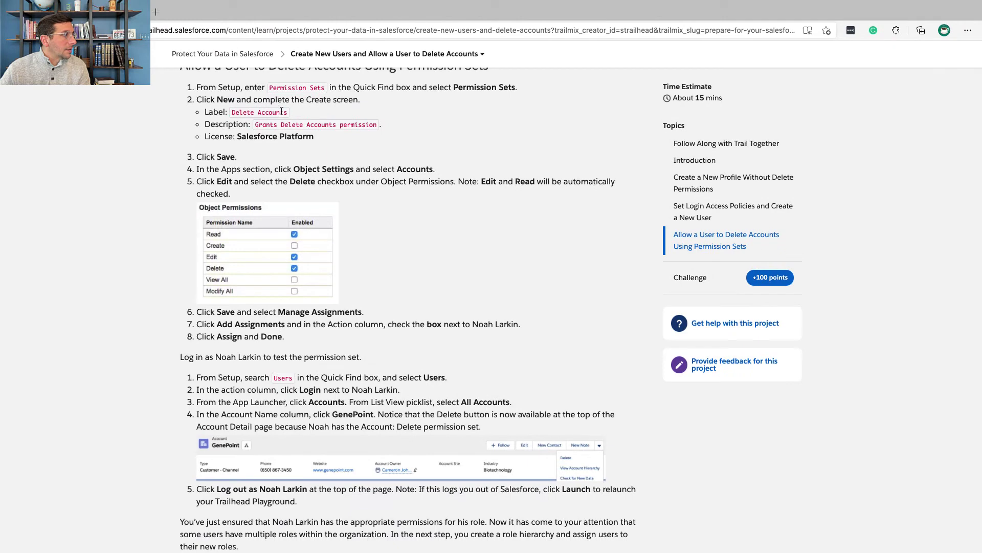
pyautogui.moveTo(288, 113); pyautogui.dragTo(233, 112)
pyautogui.press('super+c')
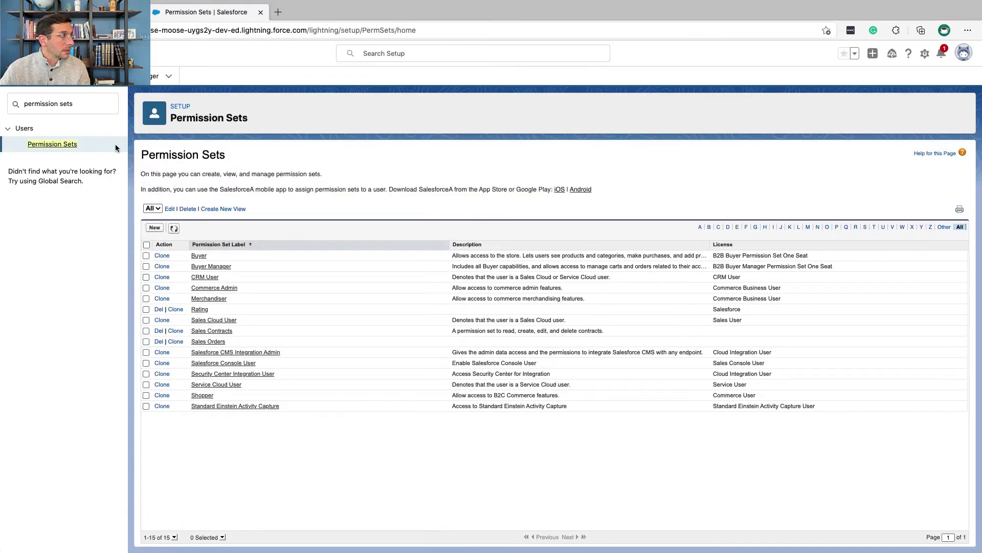
pyautogui.click(154, 228)
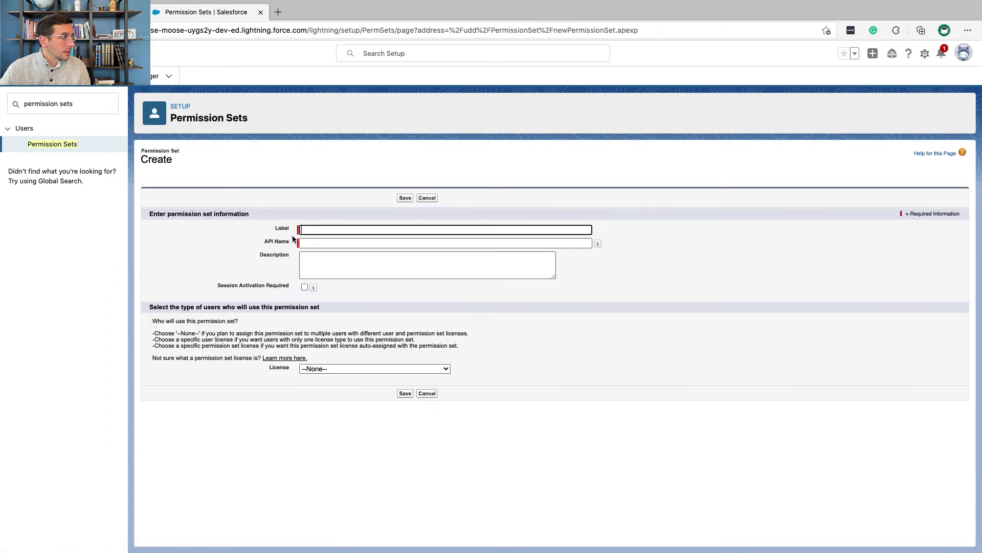
# - Enter label 'Delete Accounts' and description 'Grants Delete Accounts permission'
pyautogui.press('super+v')
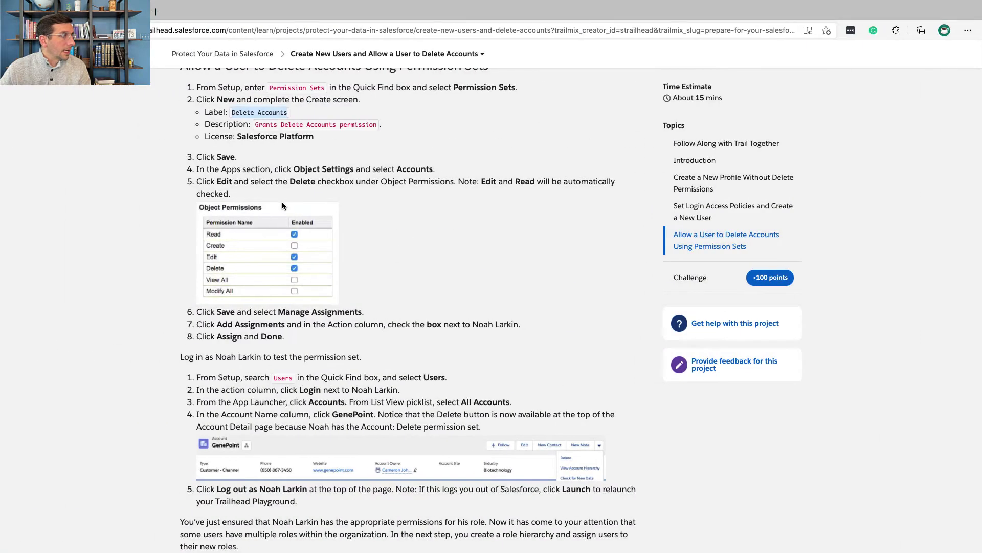
pyautogui.moveTo(259, 124); pyautogui.dragTo(378, 128)
pyautogui.hotkey('ctrl', 'c')
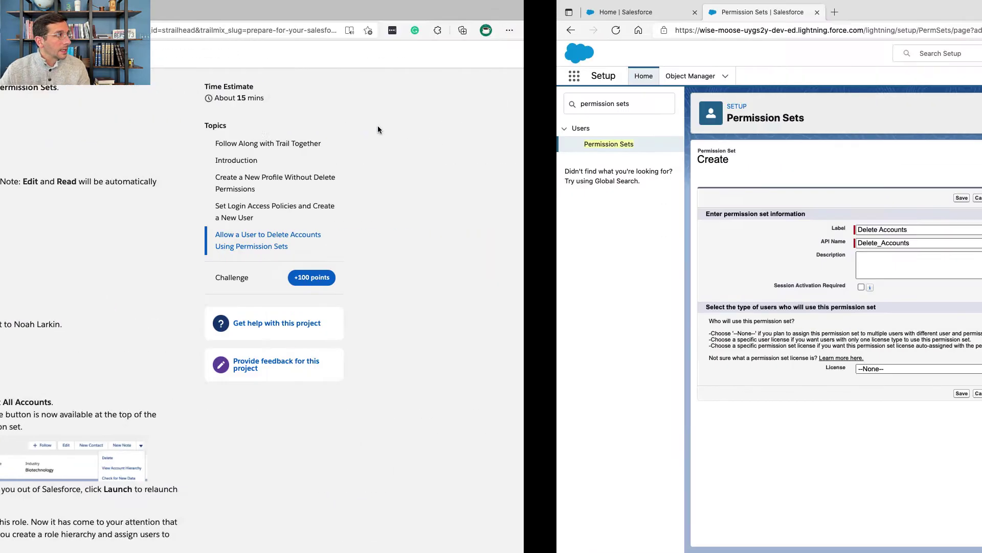
pyautogui.hotkey('ctrl', 'Right')
pyautogui.click(352, 265)
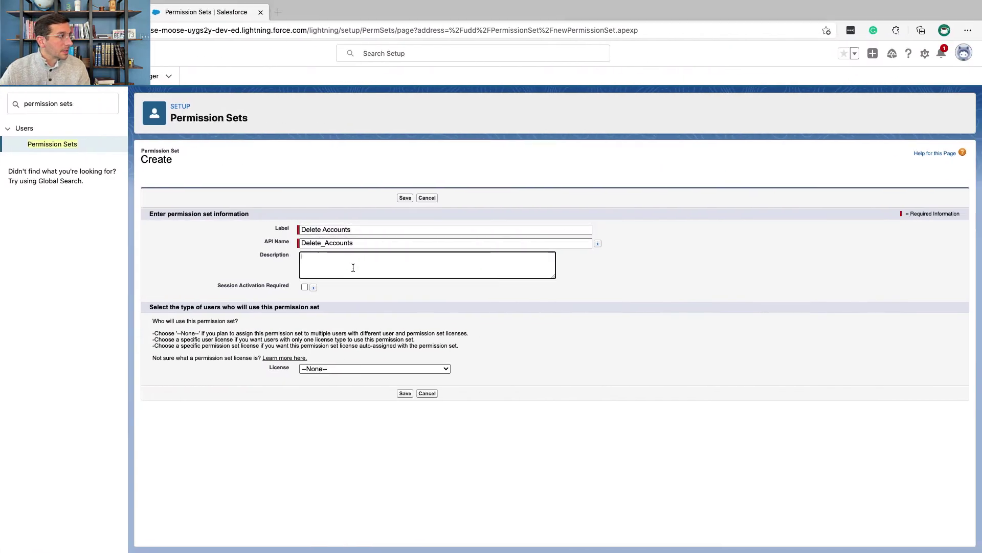
pyautogui.hotkey('ctrl', 'v')
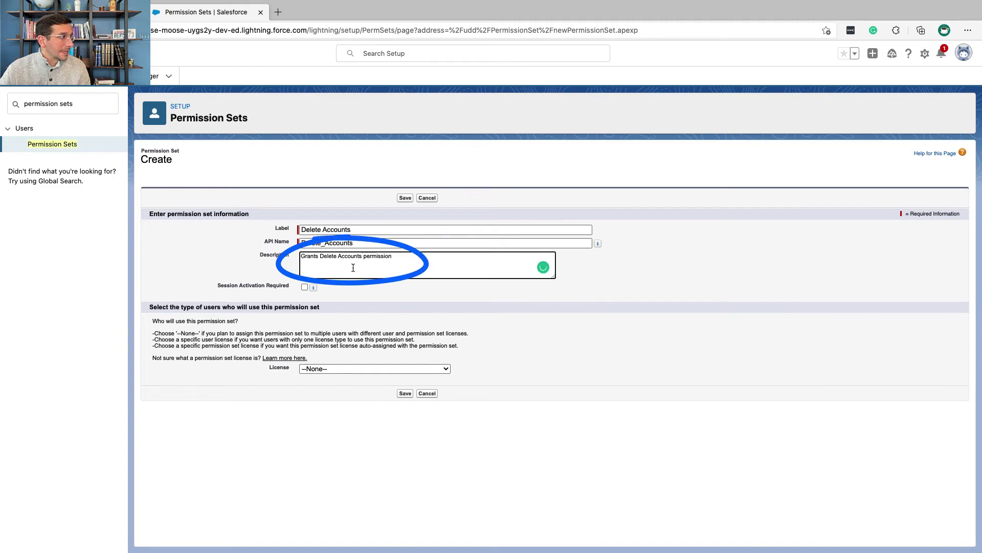
pyautogui.hotkey('ctrl', 'Left')
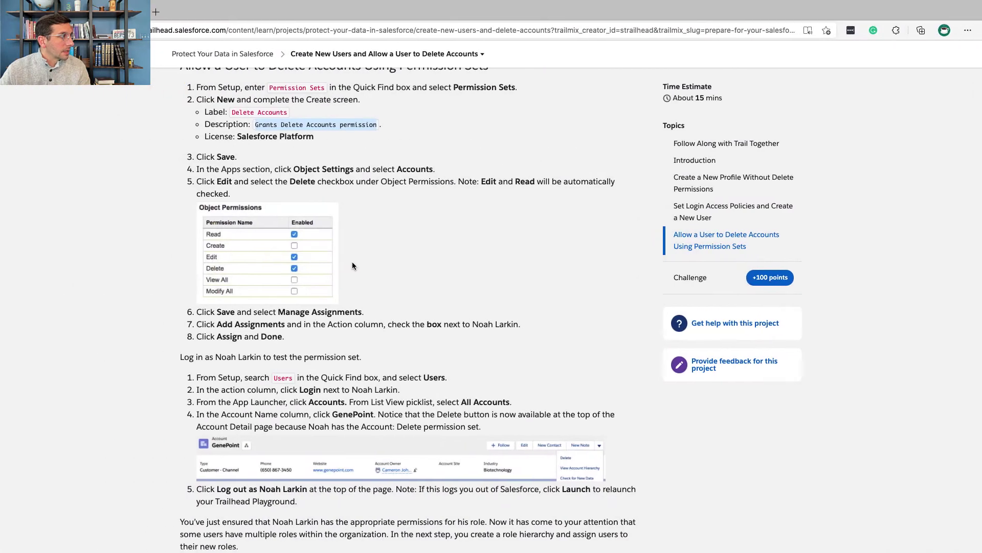
pyautogui.hotkey('ctrl', 'Right')
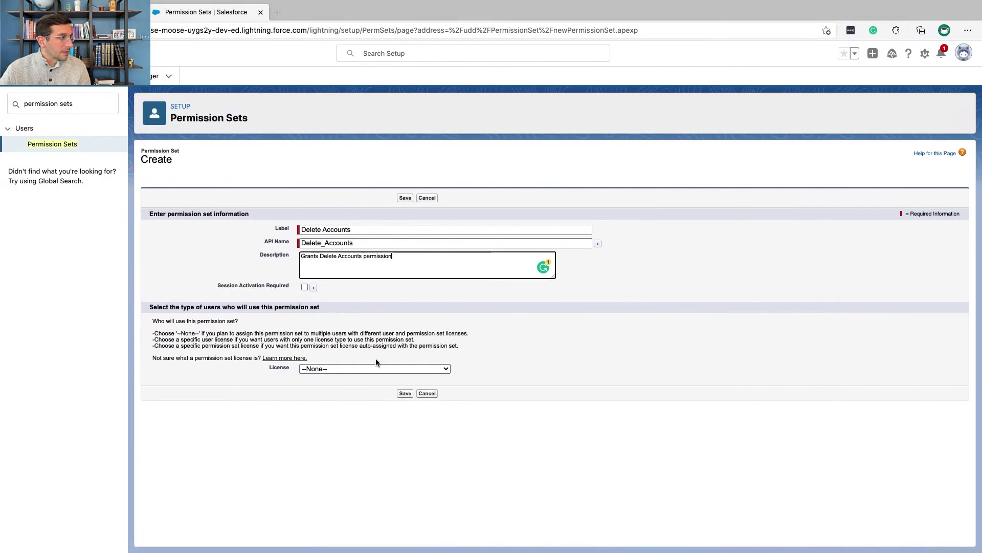
# - Choose the Salesforce Platform license and save the permission set
pyautogui.click(377, 369)
pyautogui.click(376, 437)
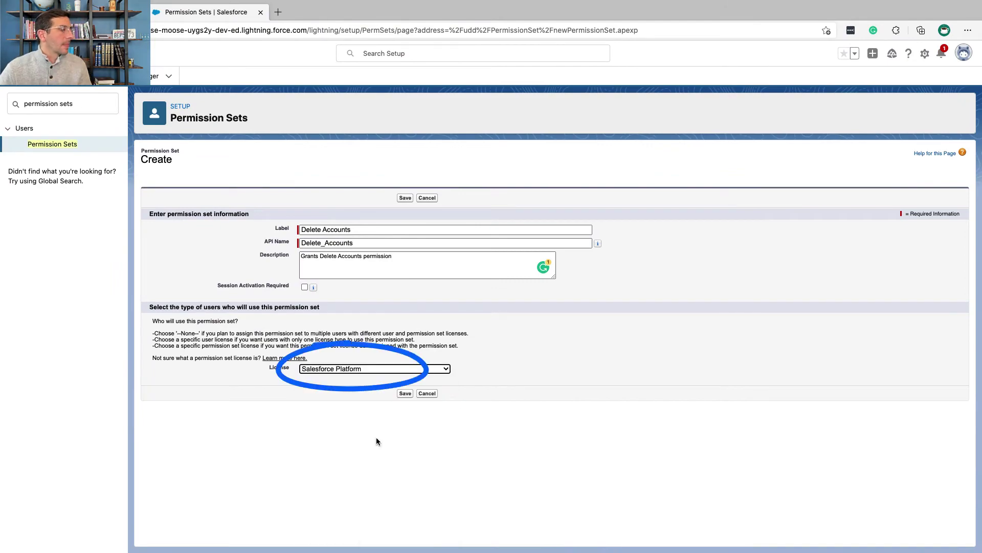
pyautogui.click(405, 197)
pyautogui.hotkey('ctrl', 'Left')
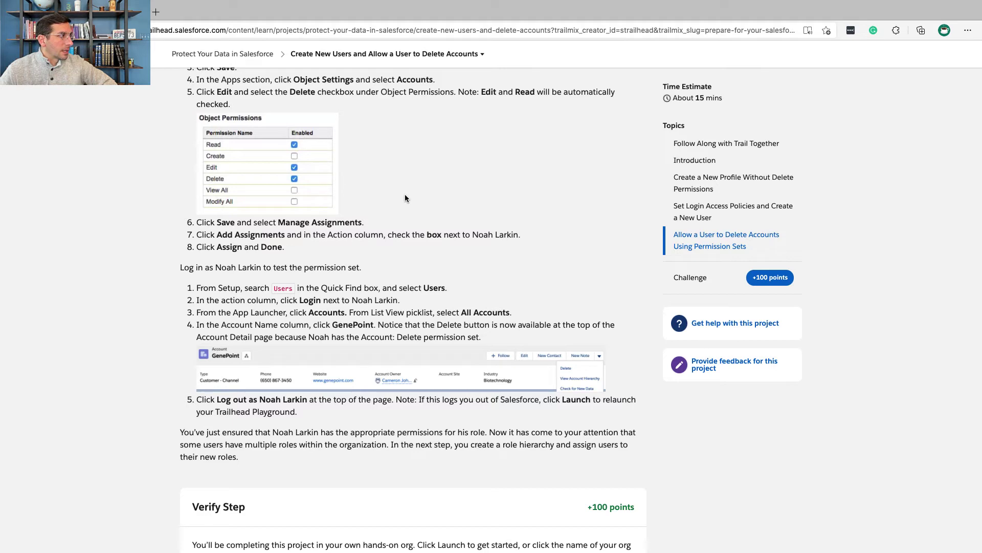
pyautogui.hotkey('ctrl', 'Right')
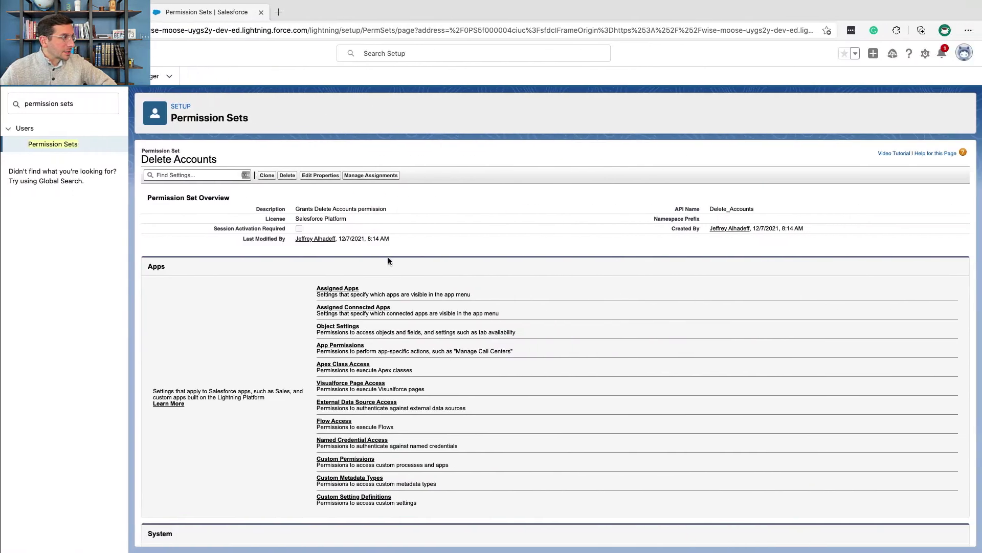
# - Open the permission set's Accounts object settings in edit mode
pyautogui.click(345, 327)
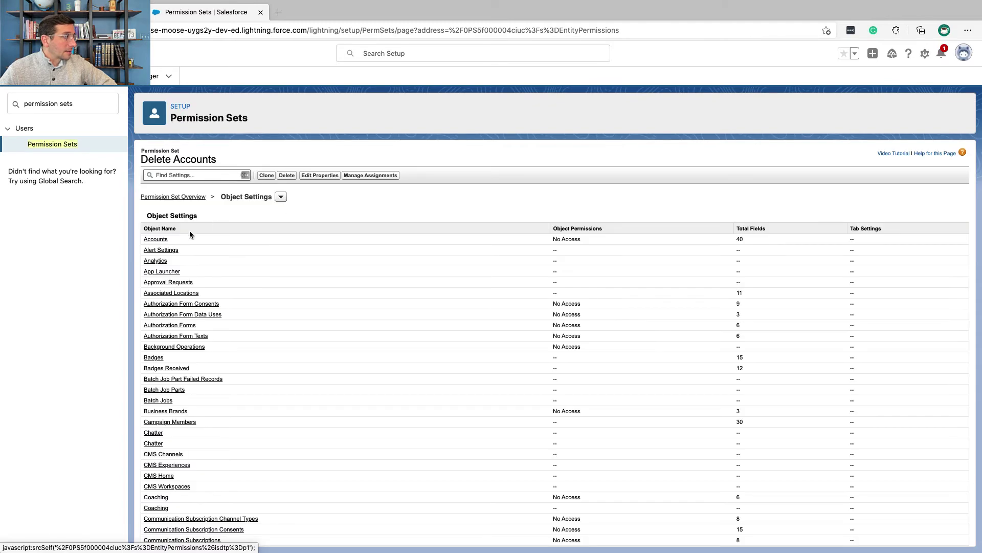
pyautogui.click(159, 240)
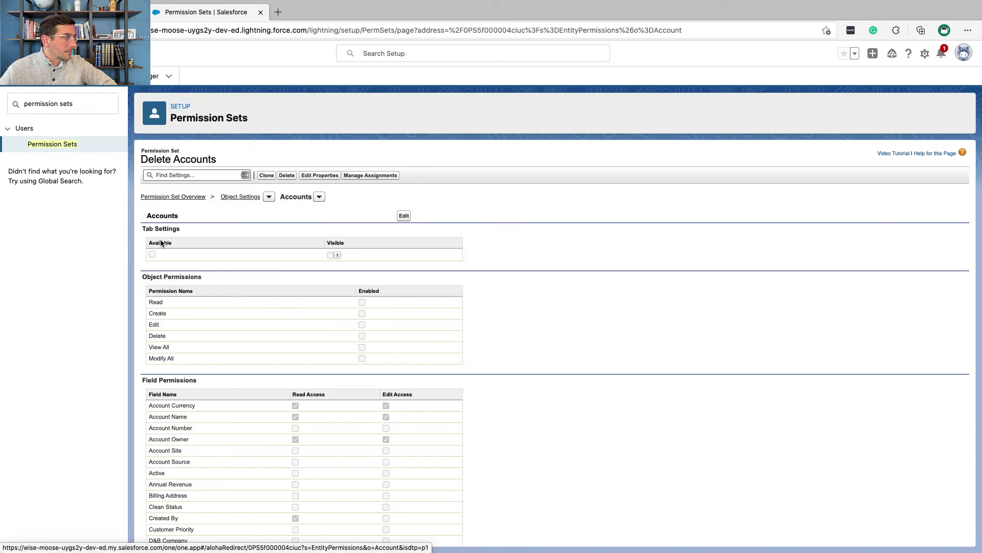
pyautogui.hotkey('ctrl', 'Left')
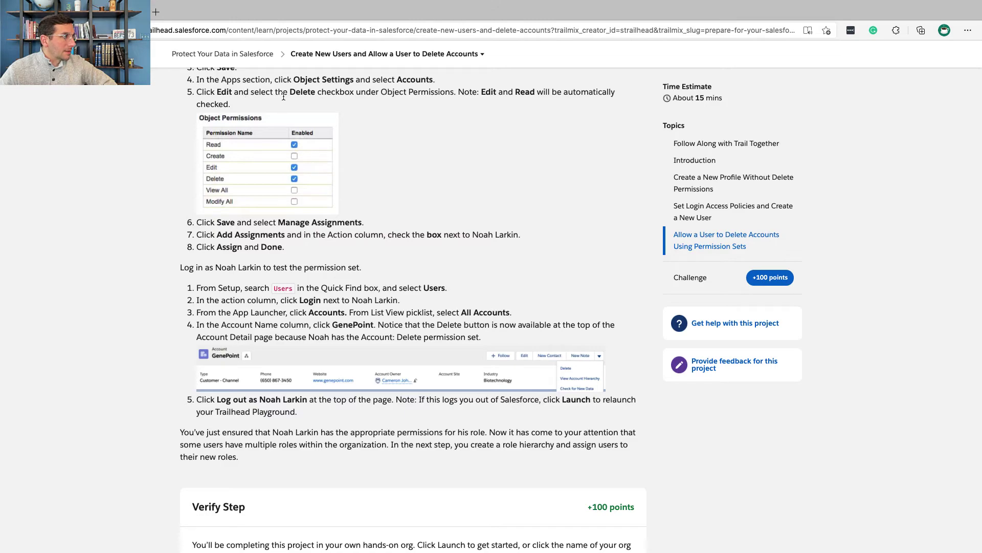
pyautogui.hotkey('ctrl', 'Right')
pyautogui.click(401, 213)
pyautogui.hotkey('ctrl', 'Left')
pyautogui.hotkey('ctrl', 'Right')
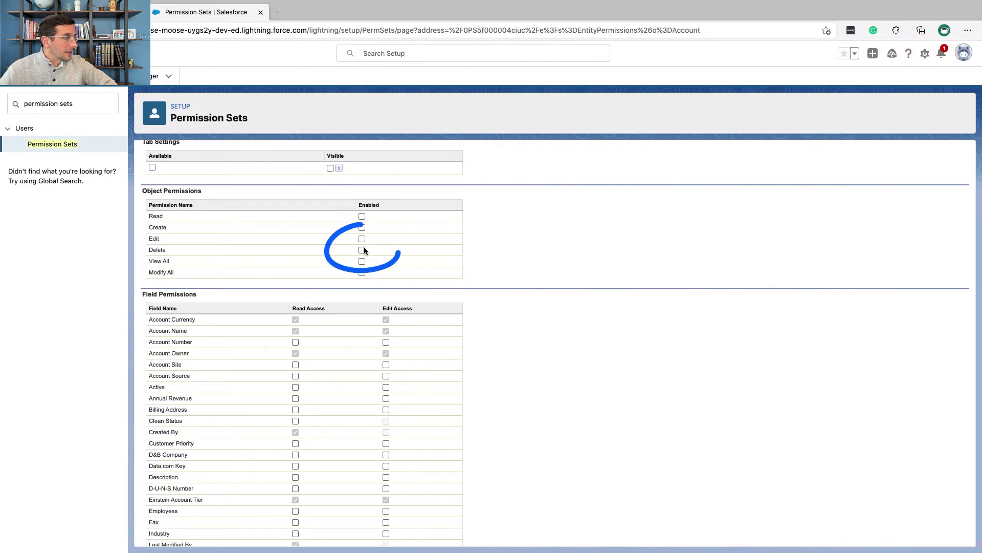
# - Enable Delete on Accounts, with Read and Edit auto-checked, and save
pyautogui.click(362, 250)
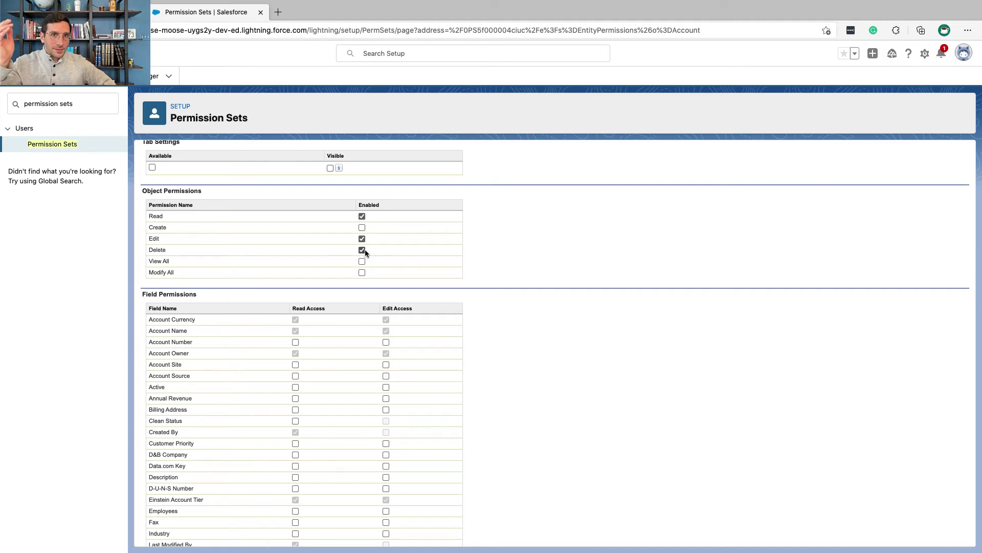
pyautogui.press('super+grave')
pyautogui.scroll(-3, 364, 250)
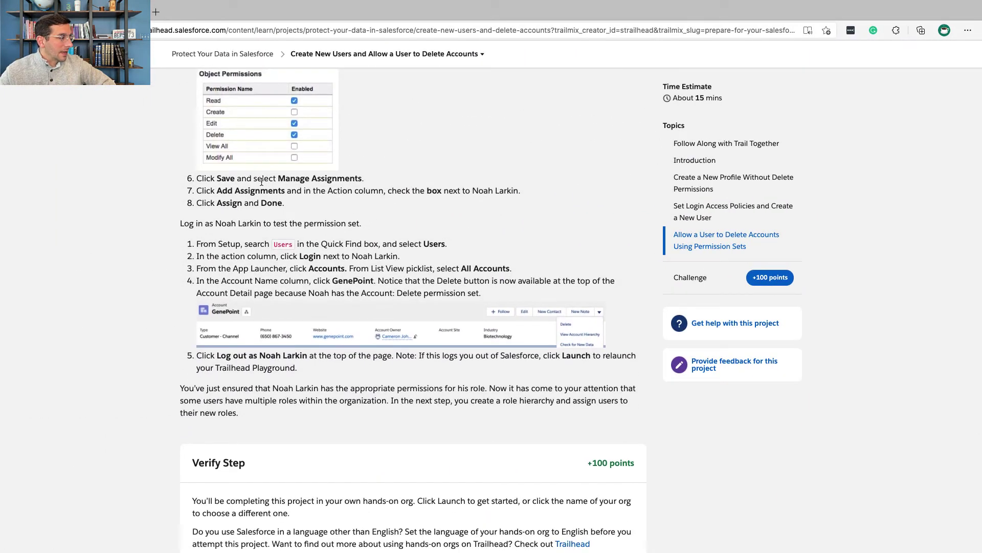
pyautogui.press('super+grave')
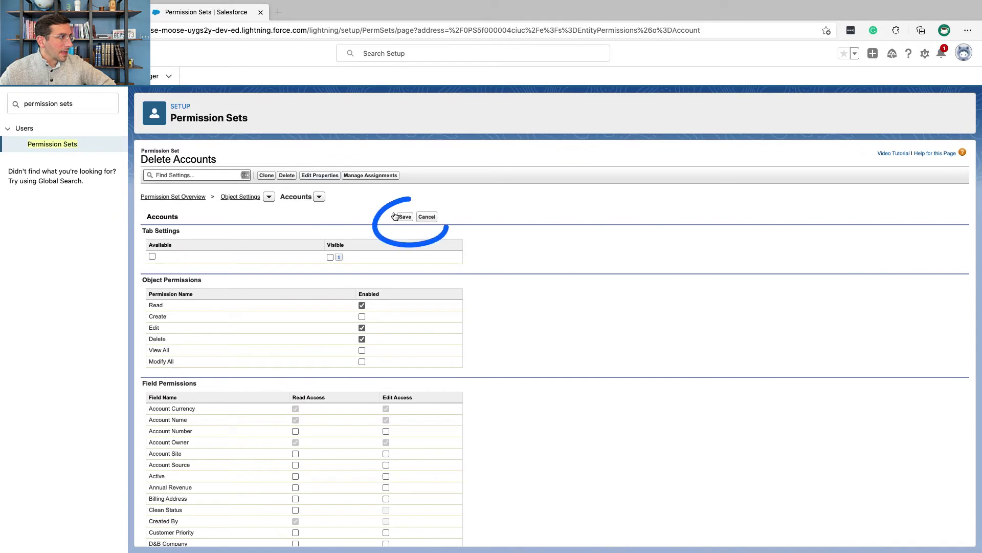
pyautogui.click(405, 217)
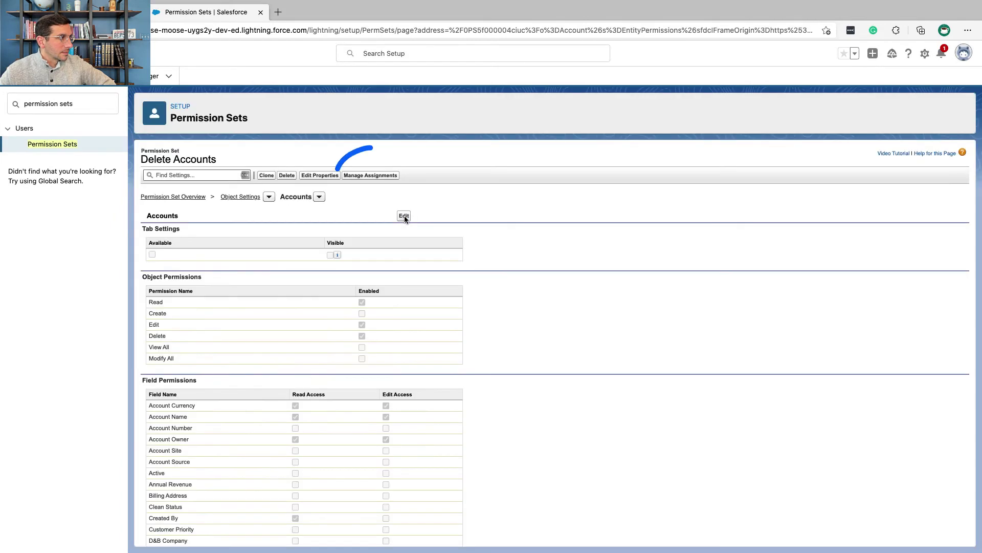
# - Assign Delete Accounts to the Customer Support, International user
pyautogui.click(390, 176)
pyautogui.press('super+grave')
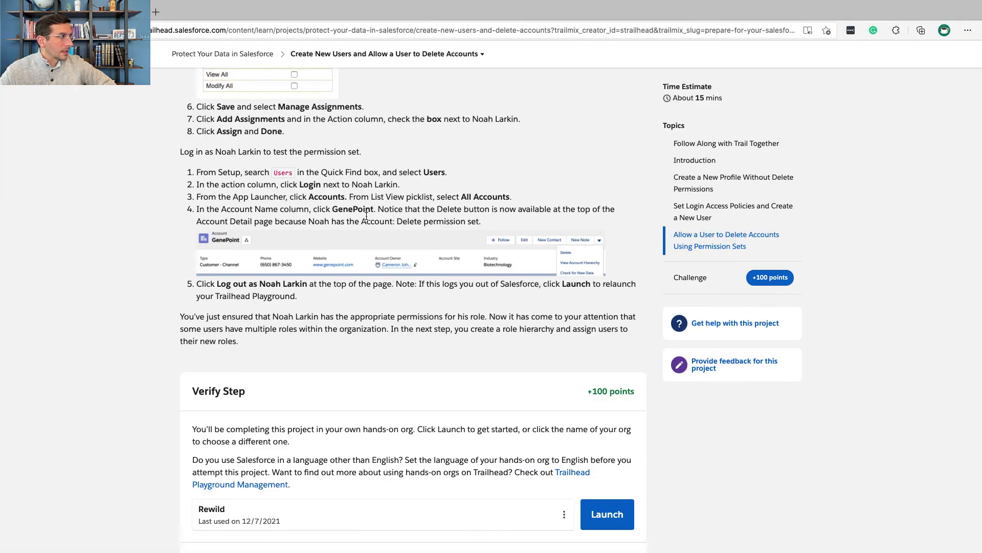
pyautogui.tripleClick(312, 121)
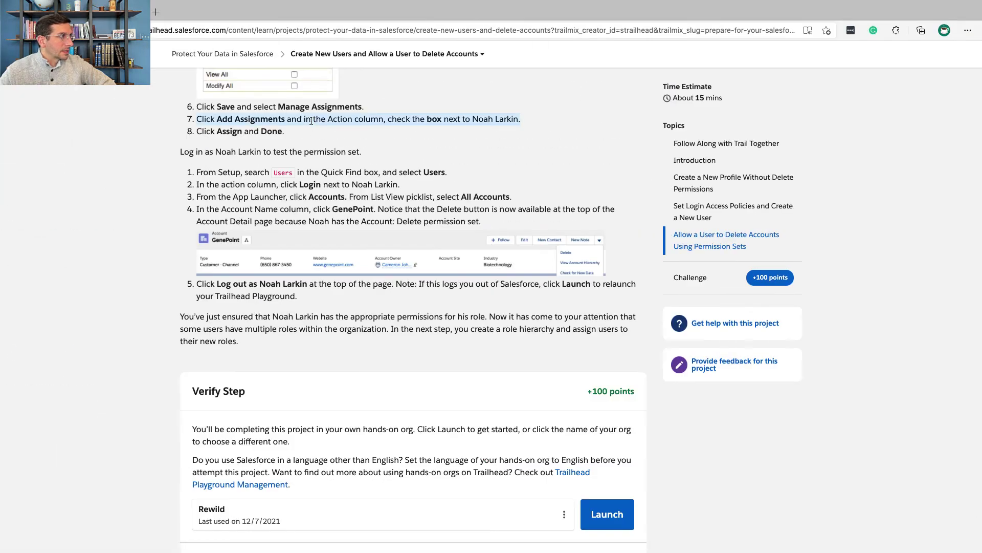
pyautogui.hotkey('ctrl', 'Right')
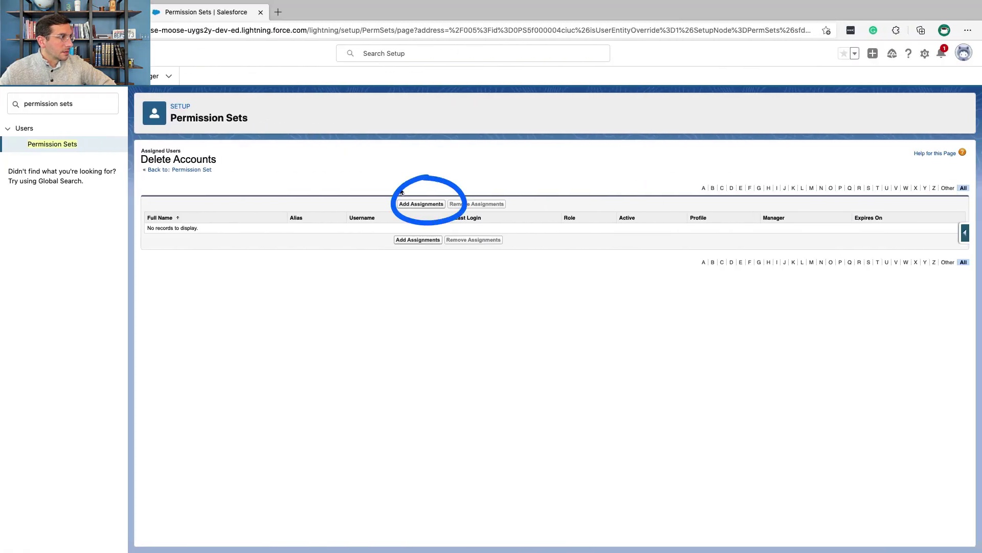
pyautogui.click(413, 205)
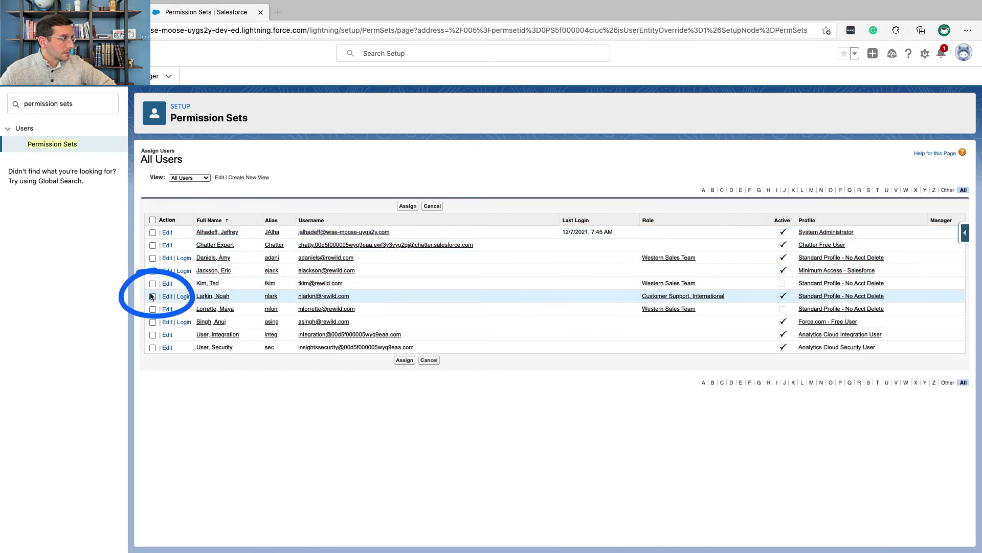
pyautogui.click(152, 296)
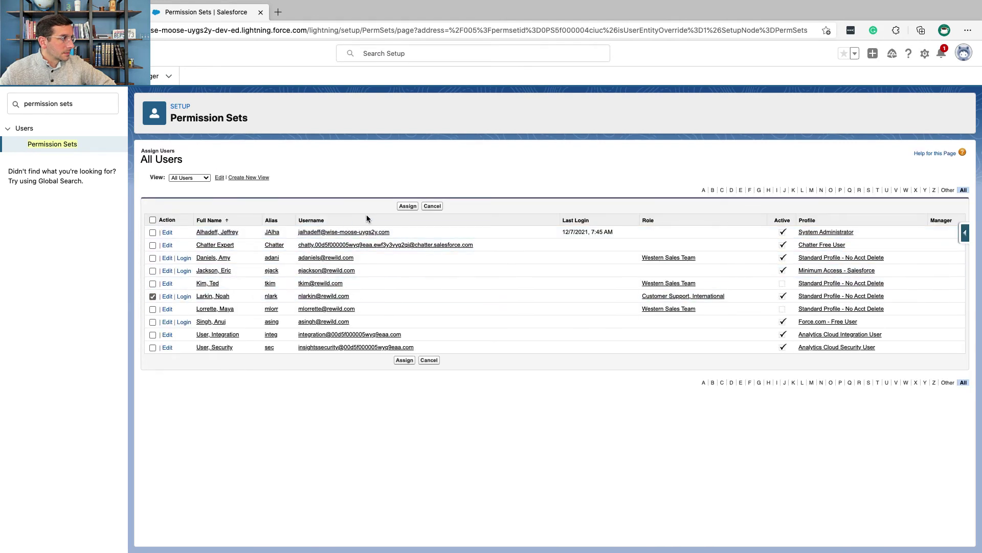
pyautogui.click(406, 209)
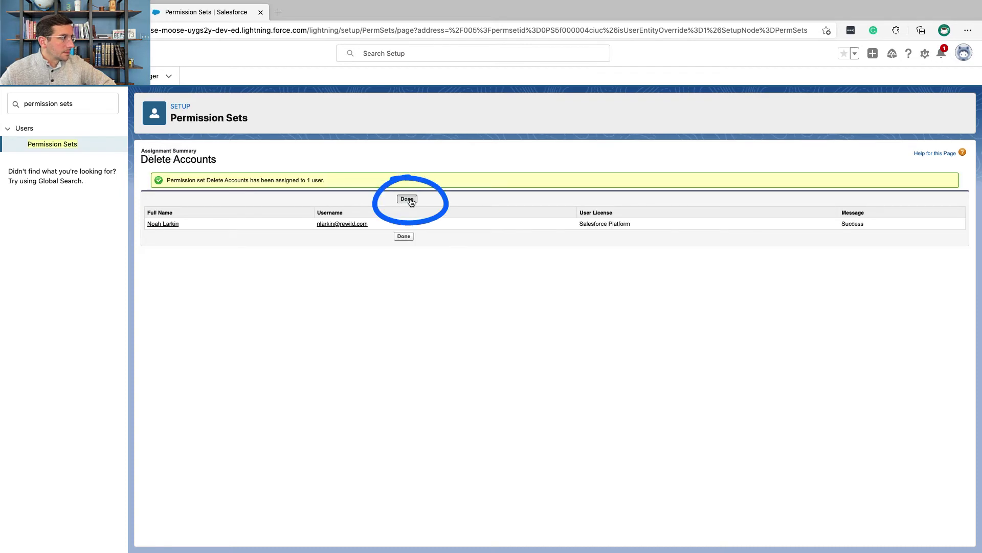
pyautogui.click(408, 199)
# - Start a Quick Find search for the Users setup page
pyautogui.hotkey('ctrl', 'Left')
pyautogui.scroll(-1, 347, 167)
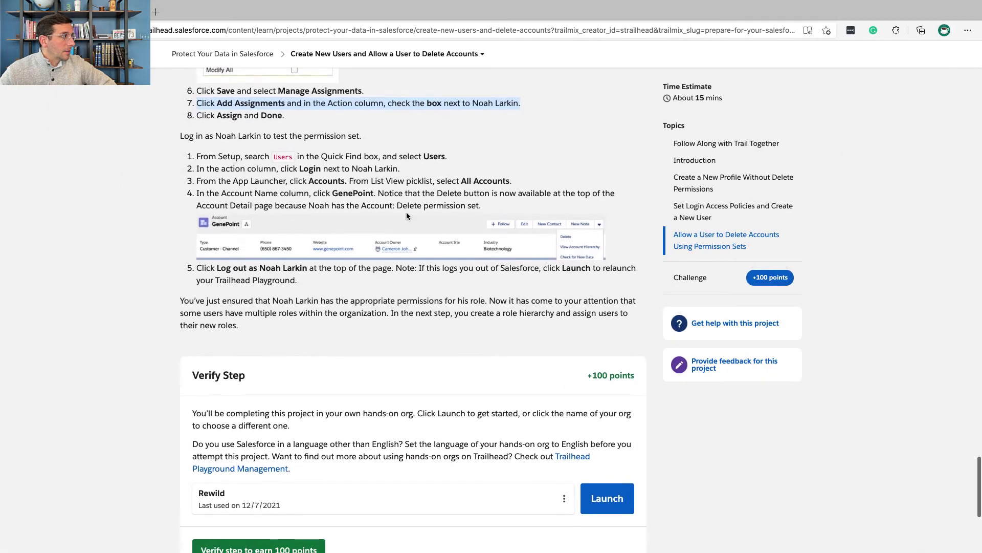
pyautogui.click(240, 154)
pyautogui.tripleClick(240, 153)
pyautogui.click(240, 153)
pyautogui.hotkey('ctrl', 'Right')
pyautogui.tripleClick(92, 107)
pyautogui.write('uses')
pyautogui.press('BackSpace')
# - Open Users and log in as the newly assigned user
pyautogui.write('r')
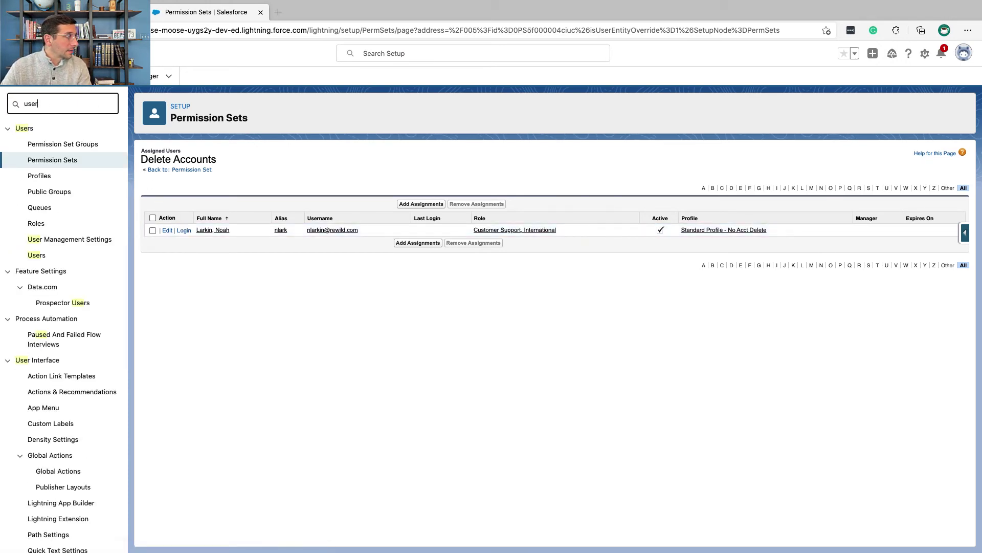
pyautogui.click(37, 254)
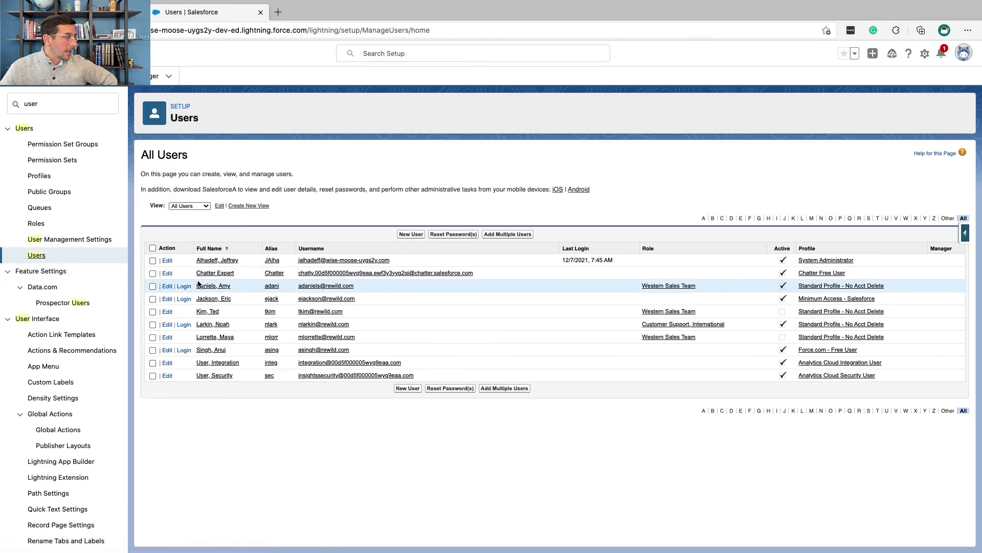
pyautogui.click(184, 325)
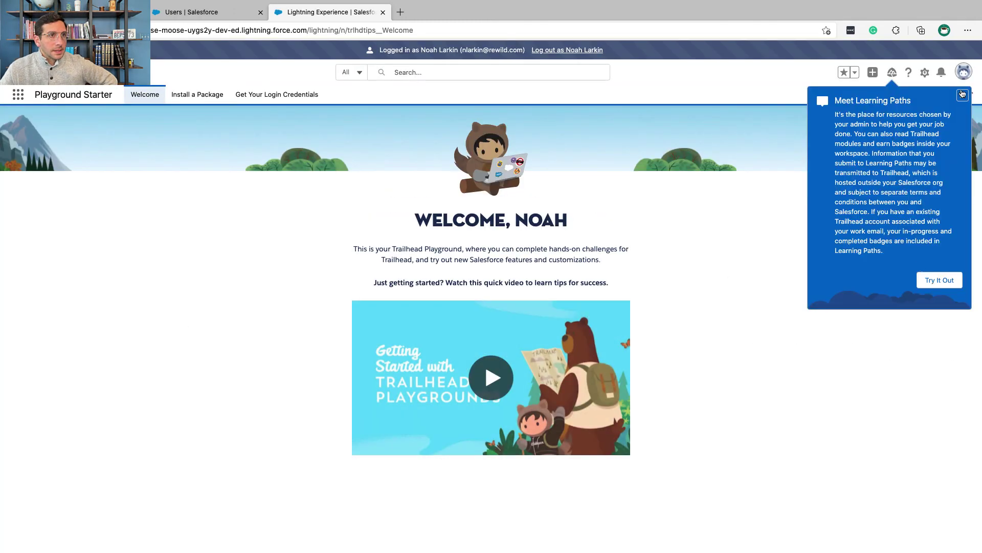
pyautogui.click(964, 96)
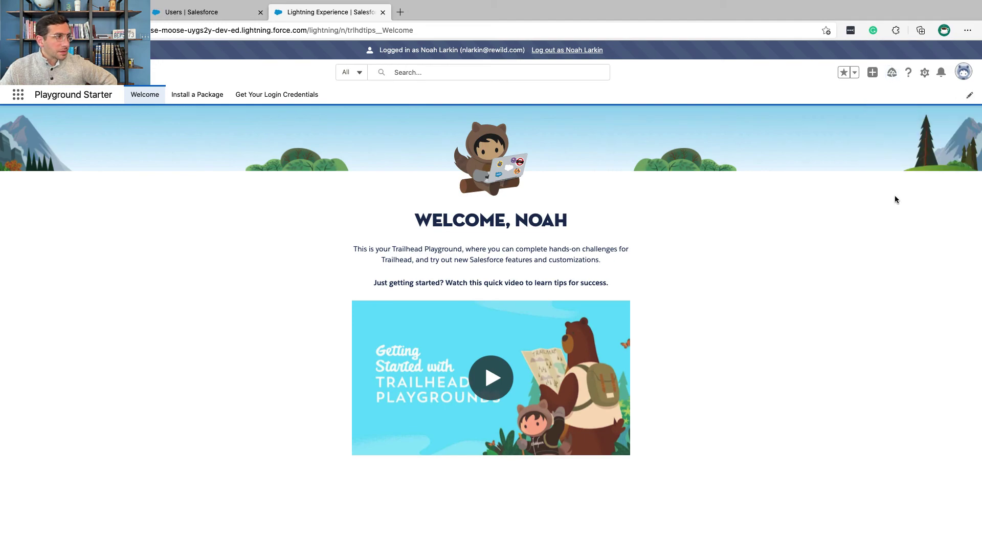
# - Open the All Accounts list view through the App Launcher
pyautogui.hotkey('ctrl', 'Left')
pyautogui.moveTo(219, 179); pyautogui.dragTo(336, 178)
pyautogui.hotkey('ctrl', 'Right')
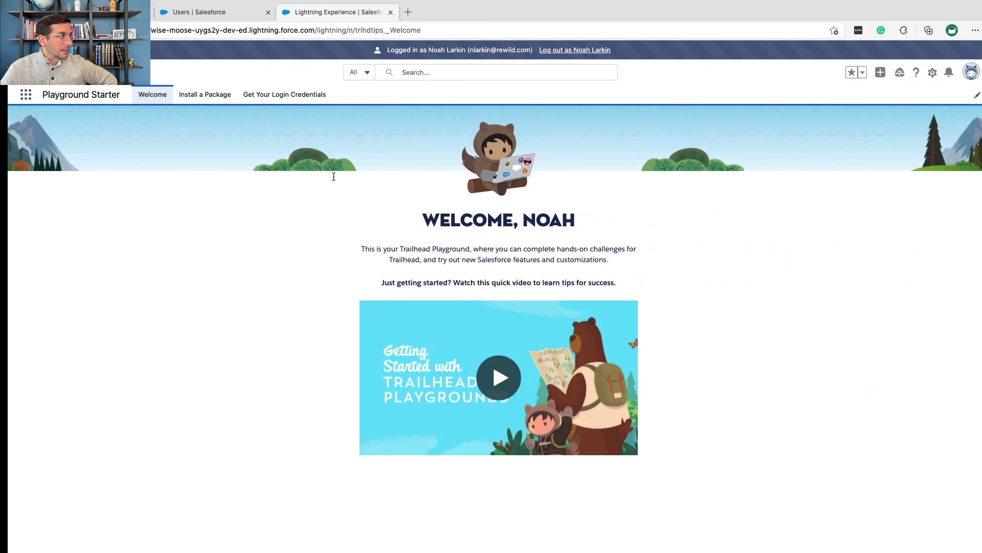
pyautogui.click(22, 101)
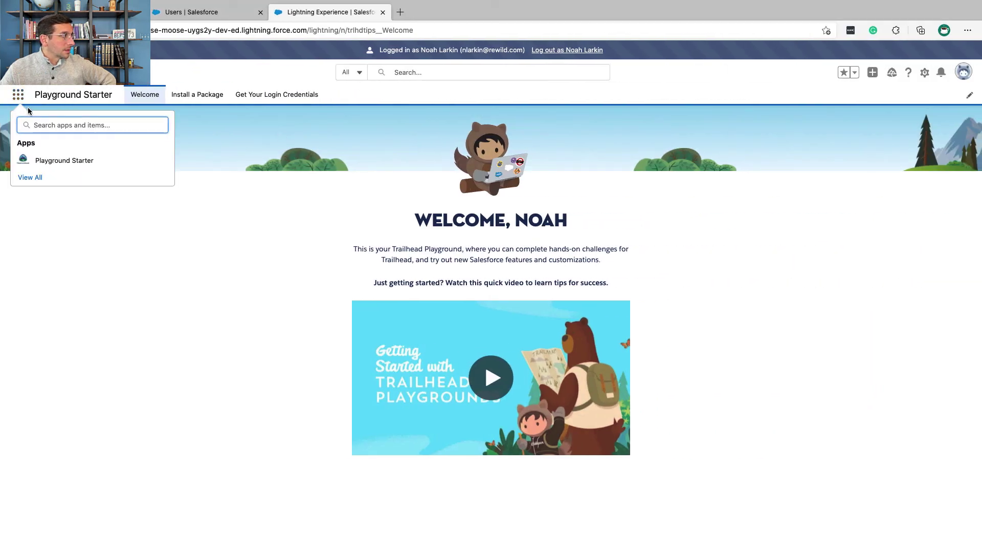
pyautogui.write('account')
pyautogui.click(31, 189)
pyautogui.click(98, 130)
pyautogui.click(88, 162)
# - Open the GenePoint account and expand its actions to confirm Delete appears
pyautogui.hotkey('ctrl', 'Left')
pyautogui.hotkey('ctrl', 'Right')
pyautogui.click(75, 245)
pyautogui.hotkey('ctrl', 'Left')
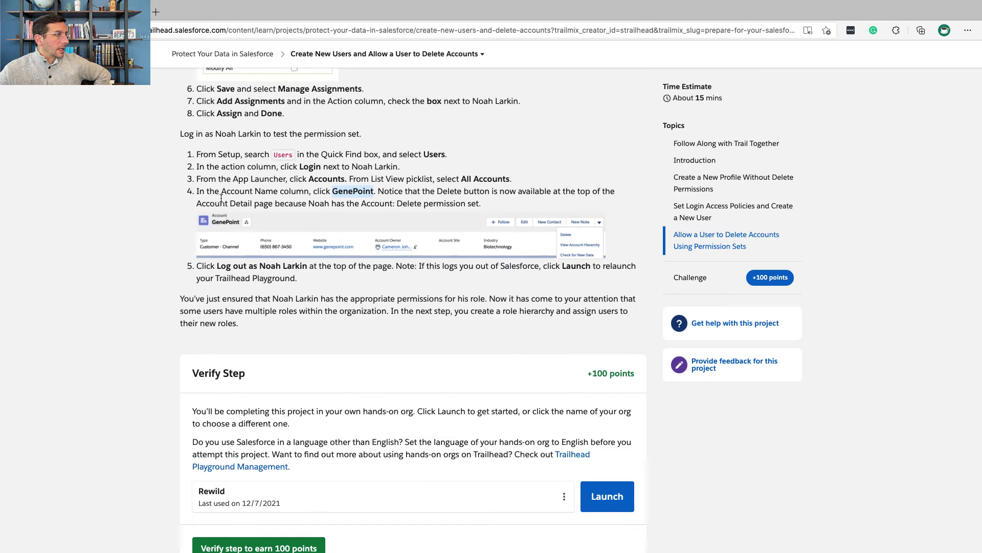
pyautogui.scroll(-3, 220, 198)
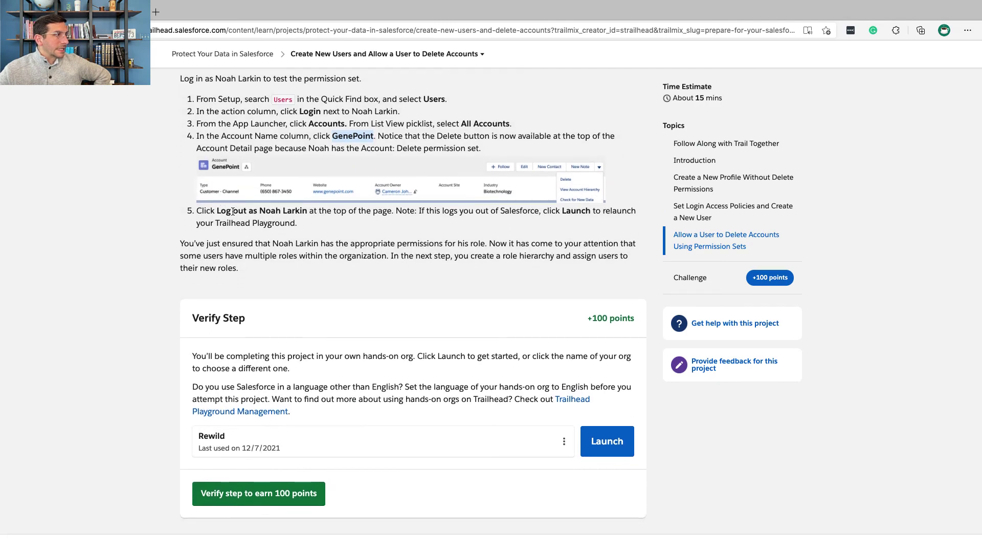
pyautogui.hotkey('ctrl', 'Right')
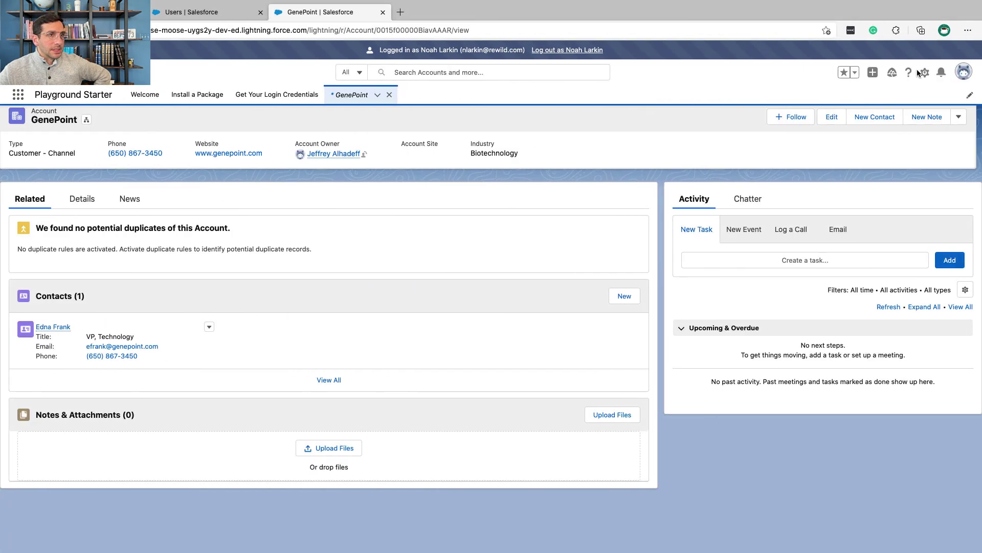
pyautogui.click(960, 119)
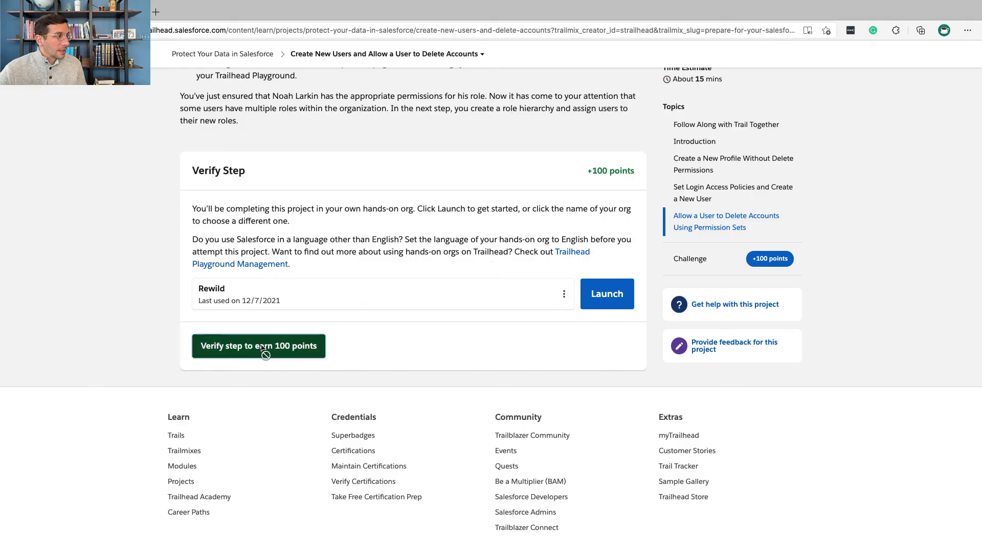
# - Verify the Trailhead step to earn 100 points and the Protect Your Data badge
pyautogui.click(261, 347)
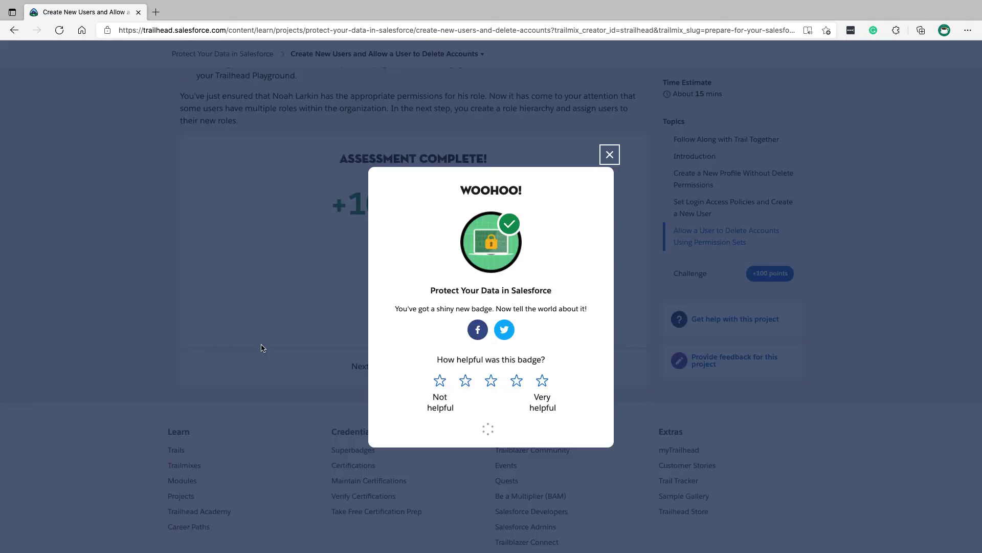